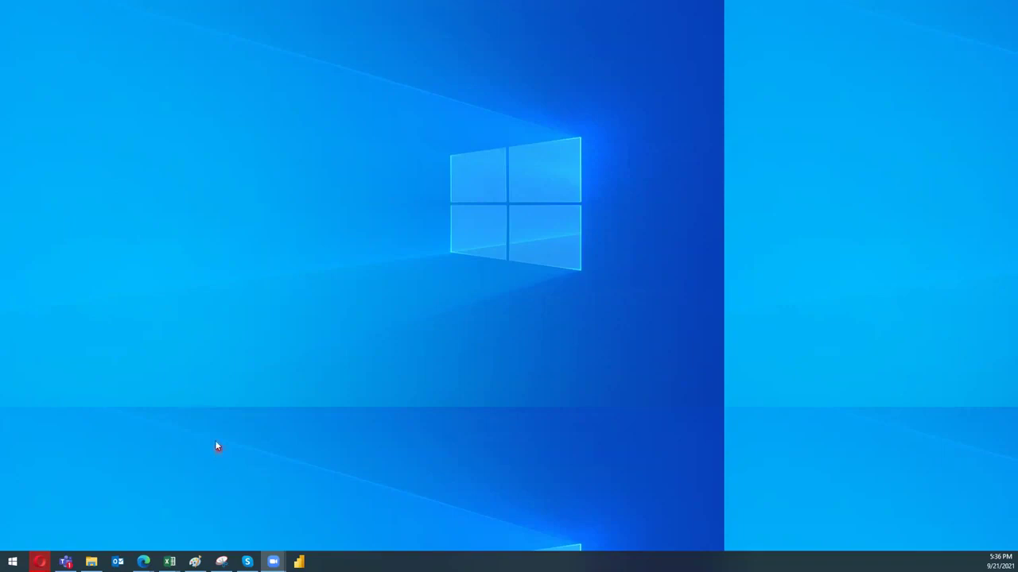
# - Launch Power BI Desktop and dismiss its welcome screen to reach the blank report
pyautogui.click(299, 563)
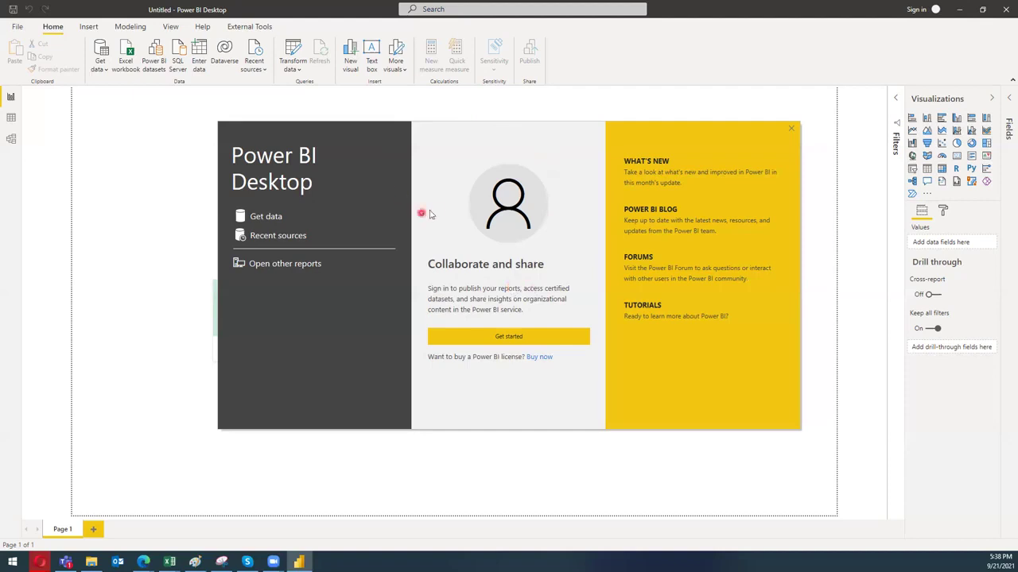
pyautogui.click(791, 131)
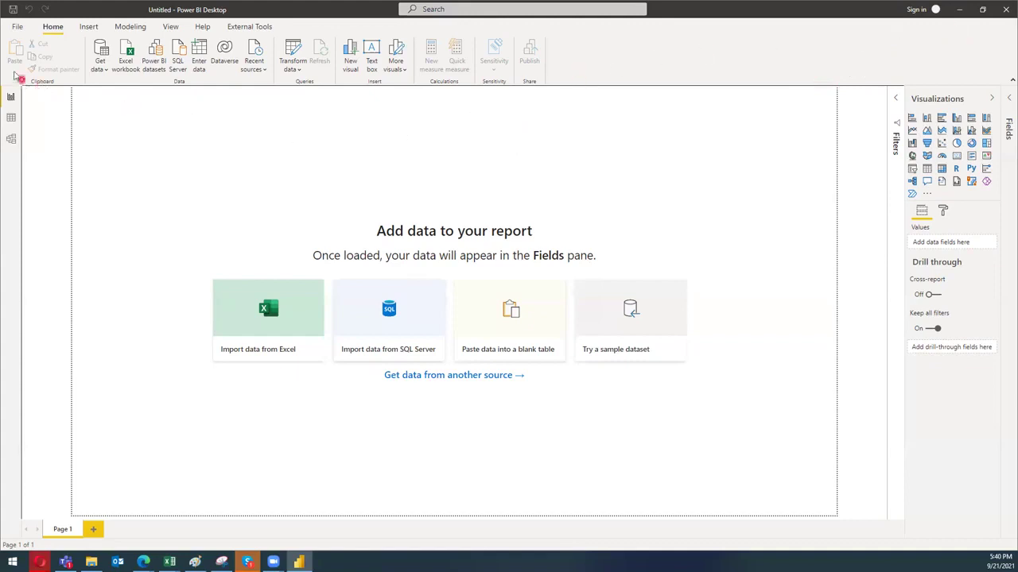
# - Look at the file commands and the Options and settings page, and return to the blank report
pyautogui.click(16, 28)
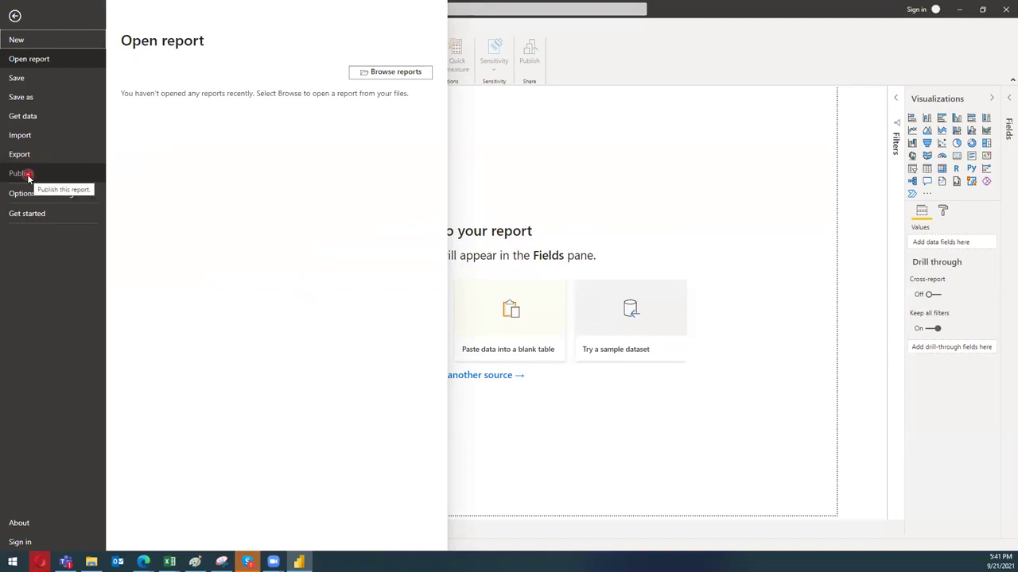
pyautogui.click(67, 200)
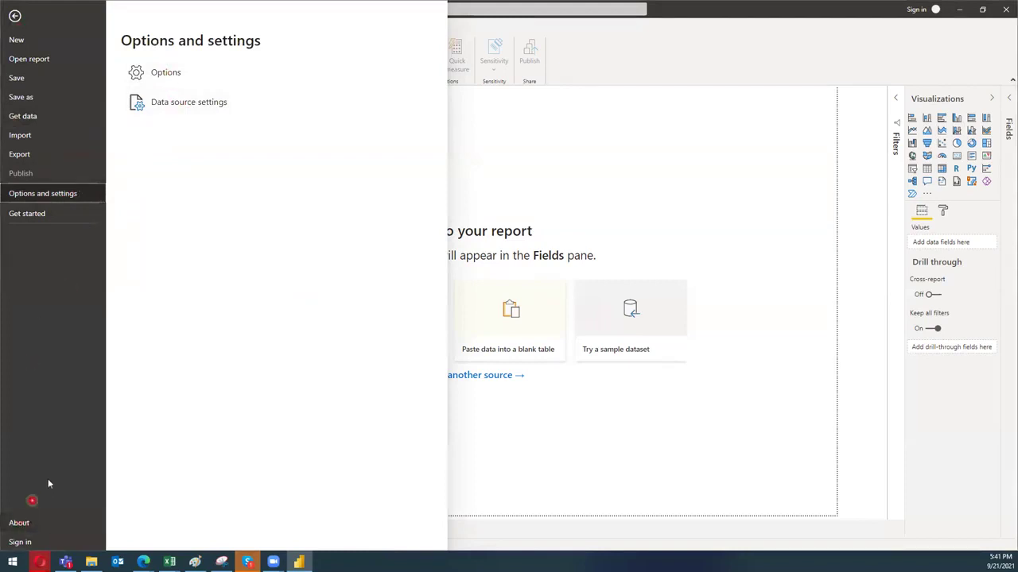
pyautogui.click(16, 16)
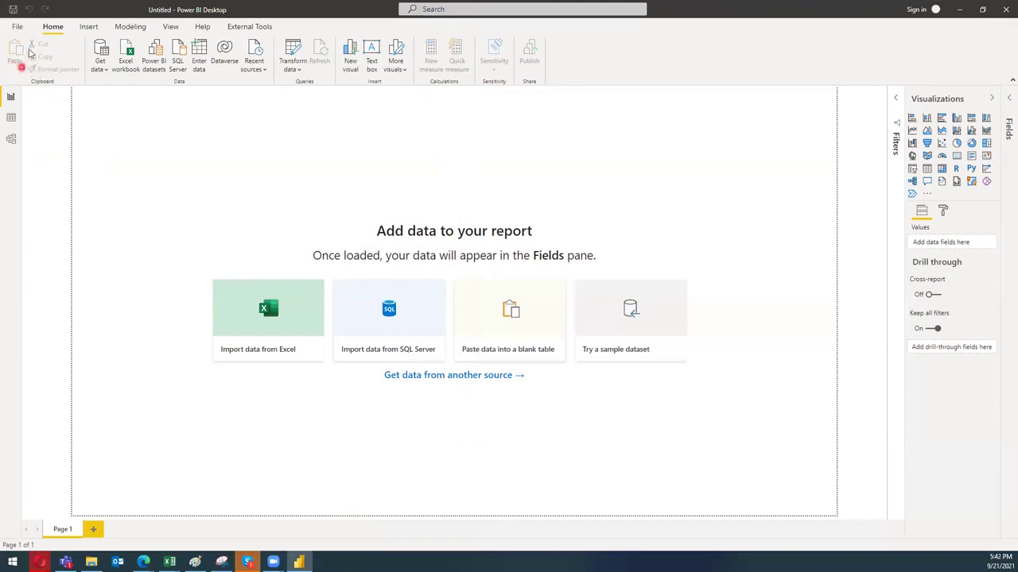
# - Open the complete Get Data source list and examine the connectors offered across all categories
pyautogui.click(100, 74)
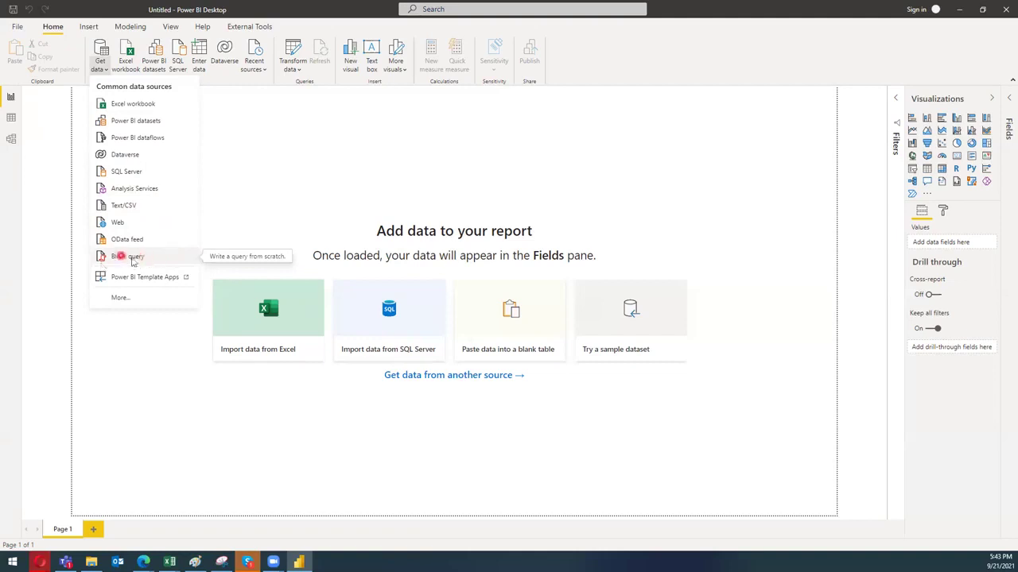
pyautogui.click(123, 298)
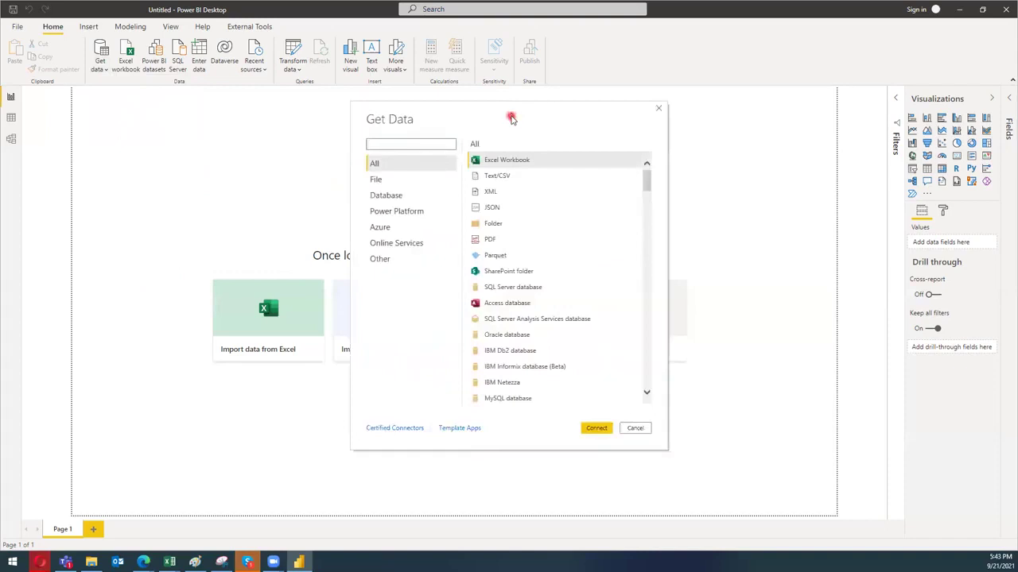
pyautogui.scroll(-1, 466, 208)
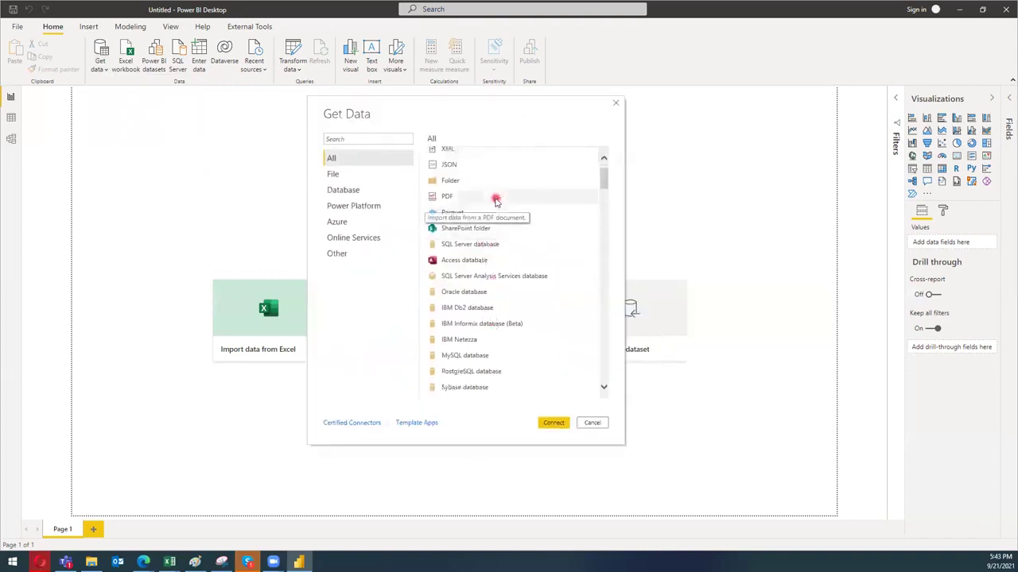
pyautogui.scroll(1, 496, 202)
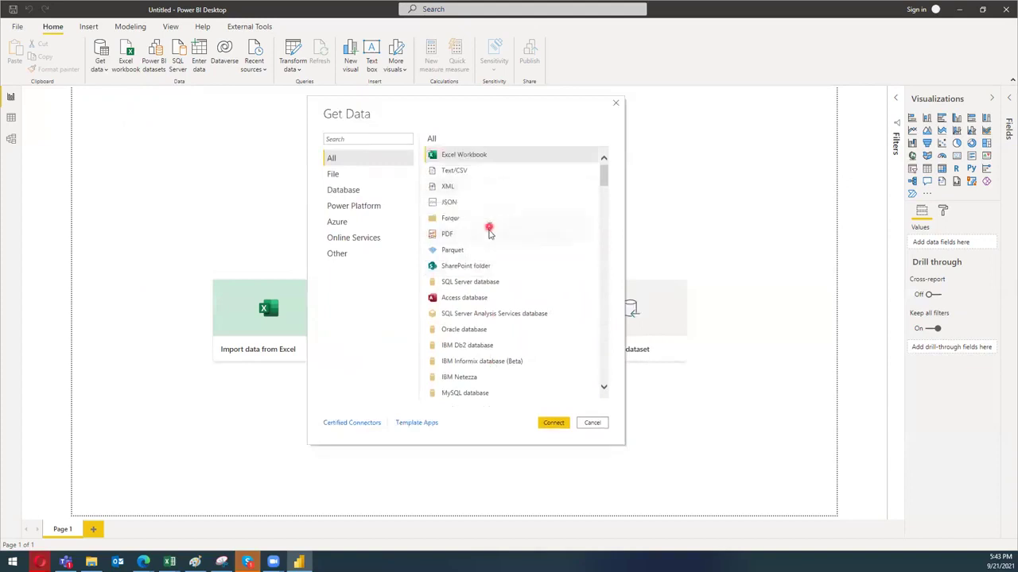
pyautogui.scroll(-1, 474, 254)
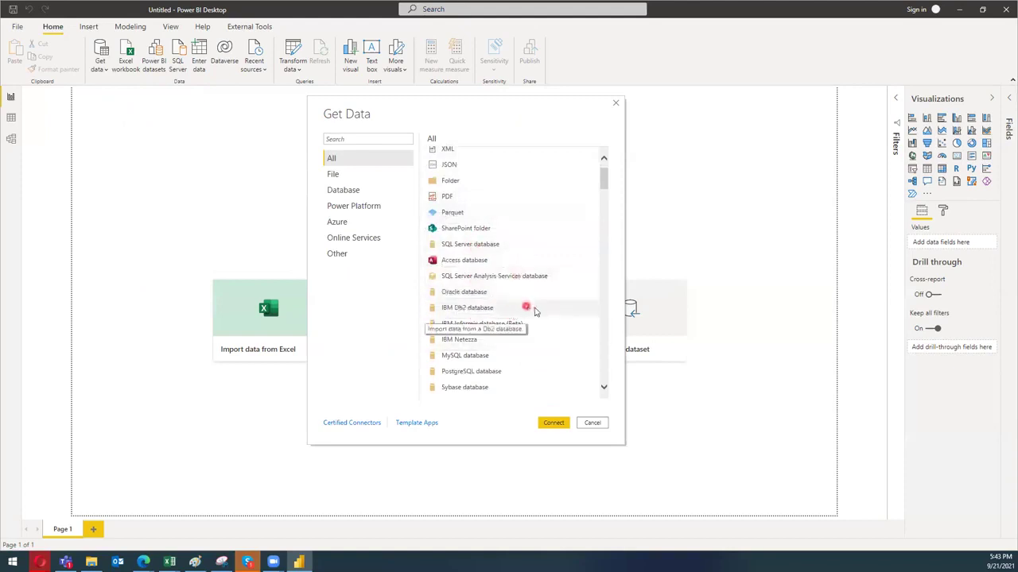
pyautogui.scroll(-1, 544, 310)
pyautogui.scroll(-2, 544, 311)
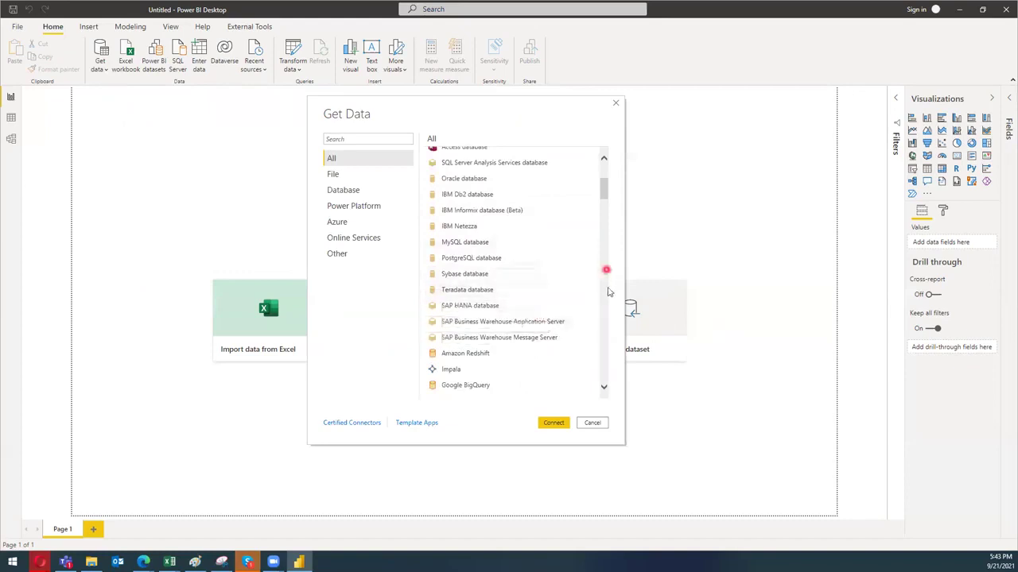
pyautogui.scroll(-2, 567, 257)
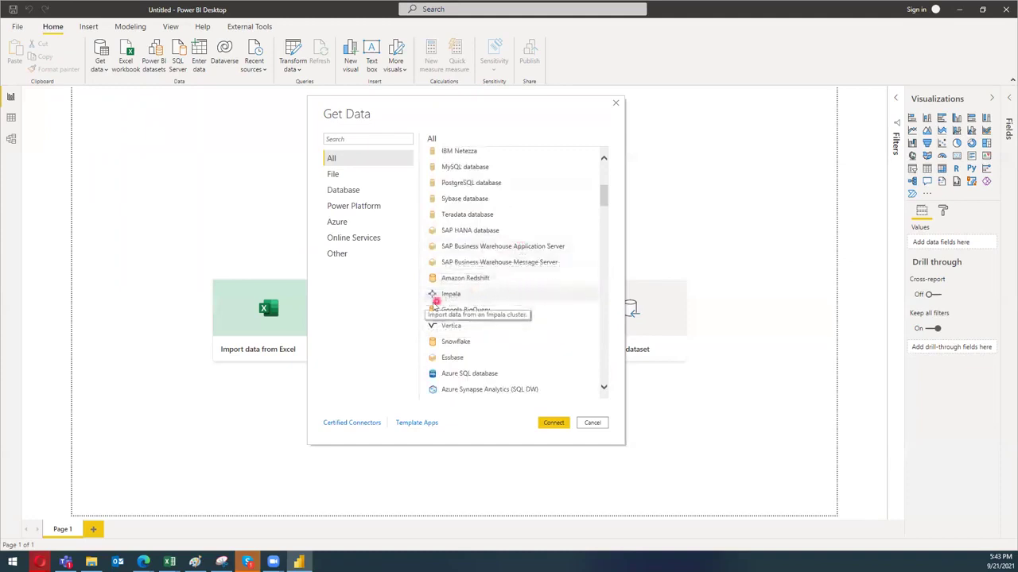
pyautogui.scroll(-5, 433, 280)
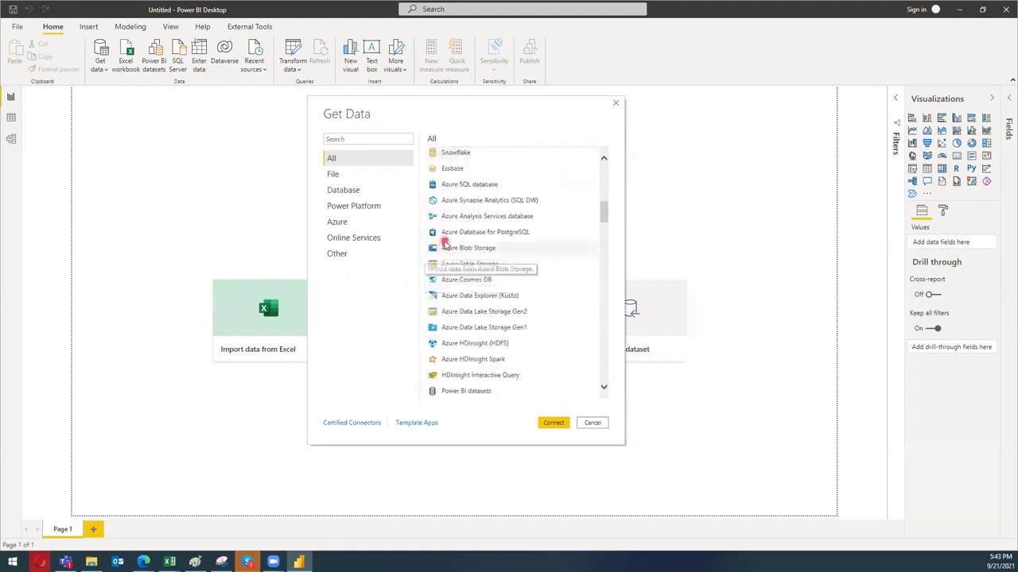
pyautogui.scroll(-1, 436, 266)
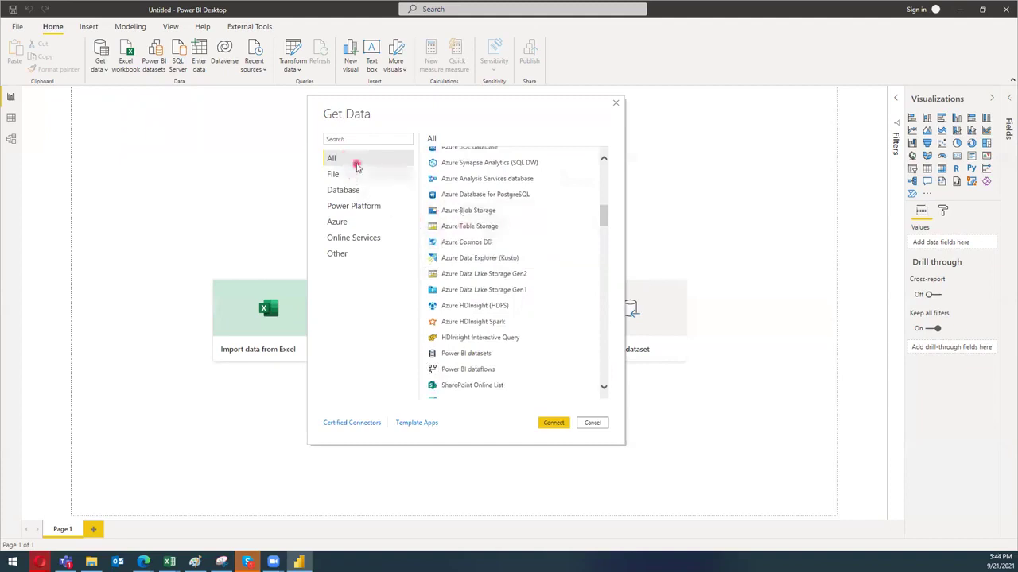
pyautogui.scroll(-10, 477, 213)
pyautogui.scroll(-2, 492, 197)
pyautogui.scroll(-15, 492, 196)
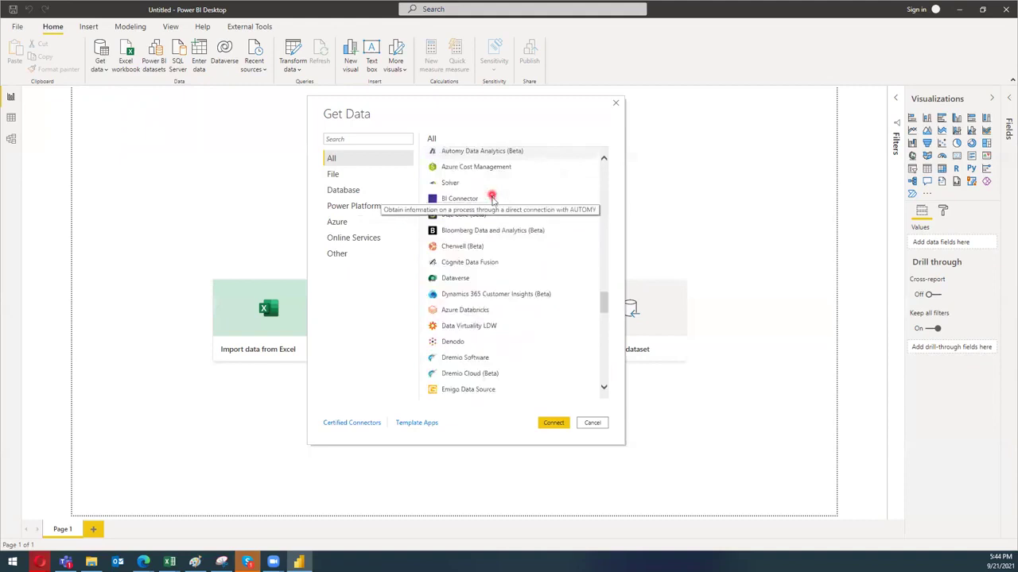
pyautogui.scroll(-3, 492, 199)
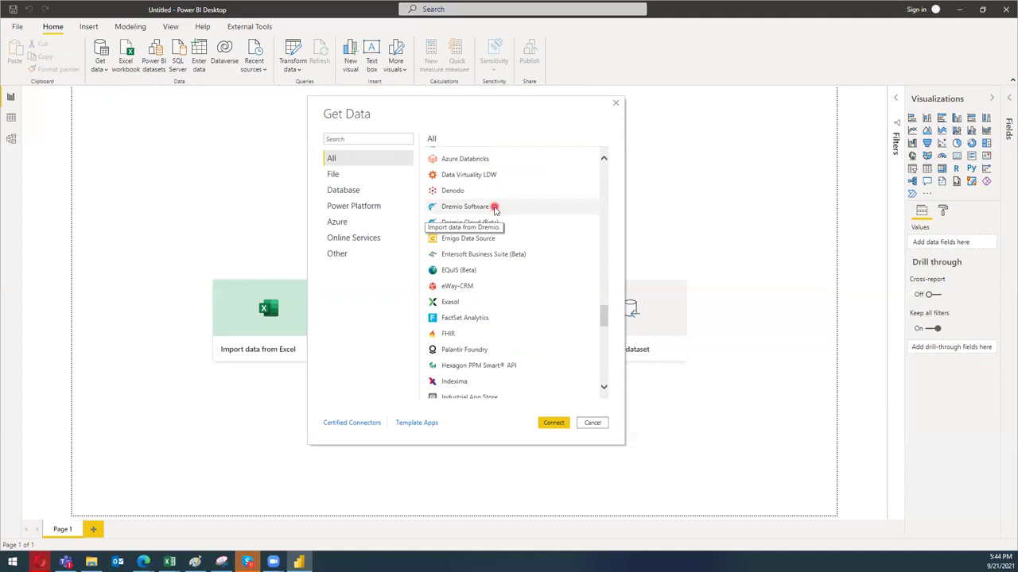
pyautogui.scroll(-5, 493, 211)
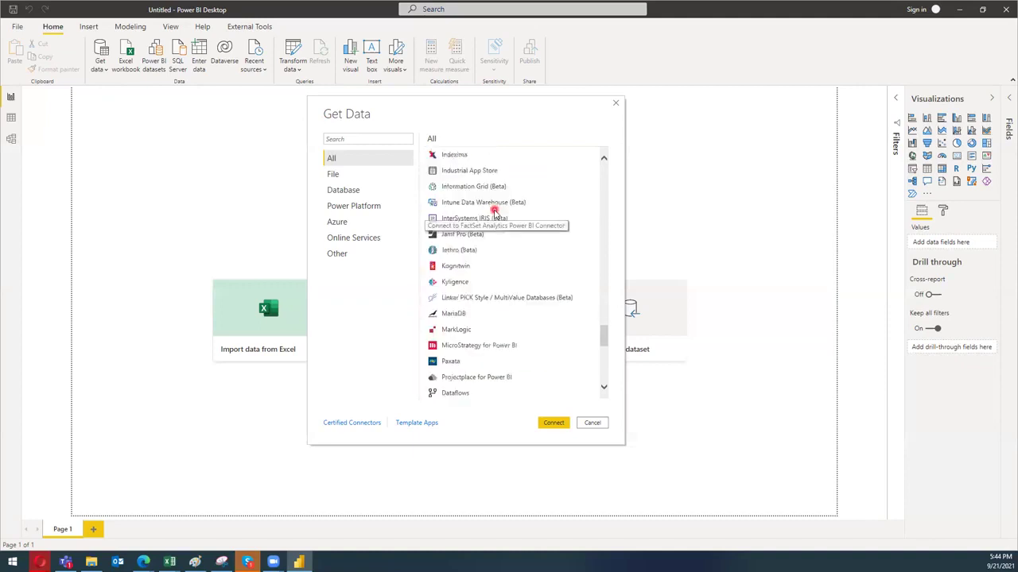
pyautogui.scroll(-3, 494, 211)
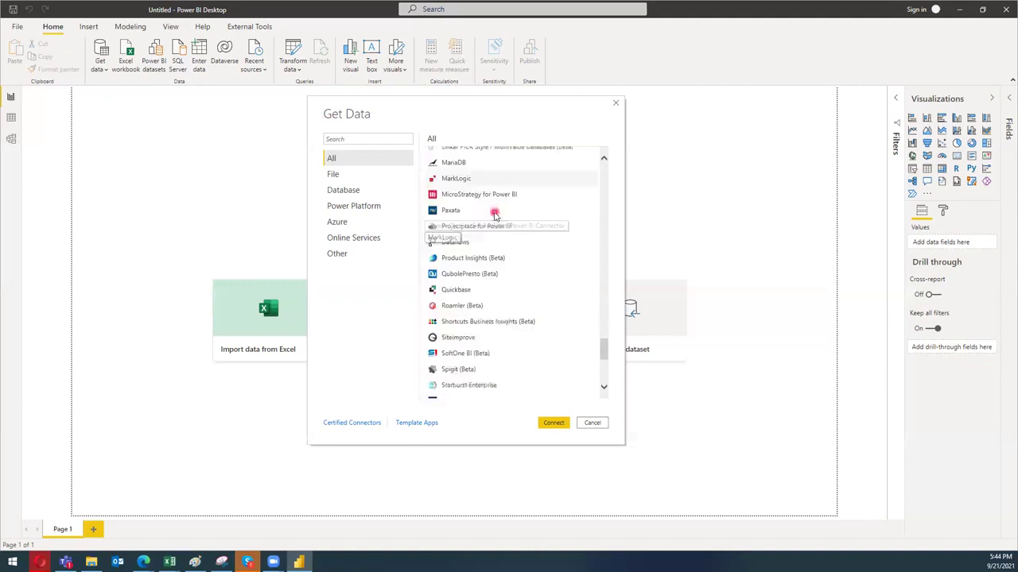
# - Review the data connectors in the File, Database, Power Platform and Azure categories
pyautogui.click(350, 174)
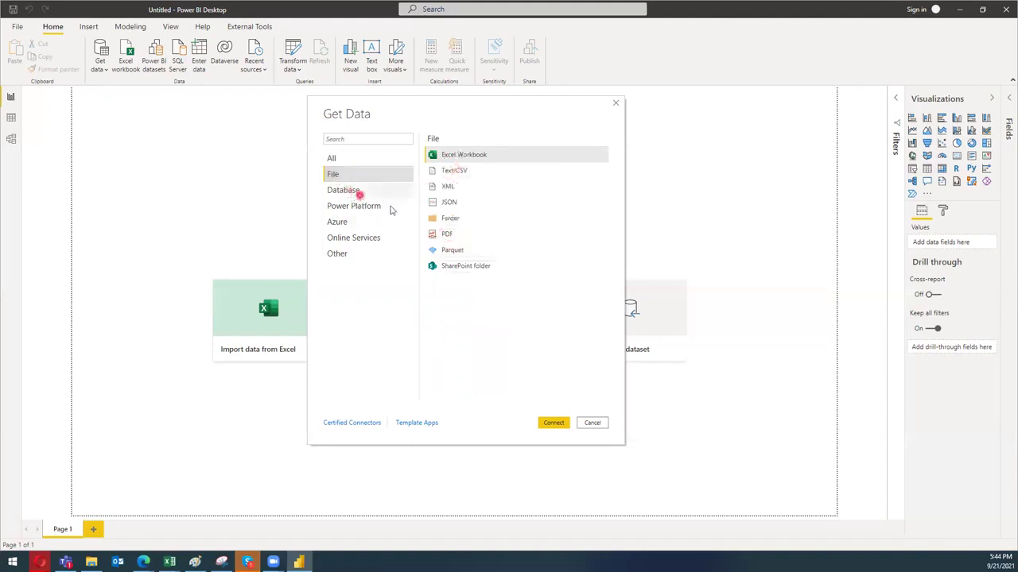
pyautogui.click(350, 194)
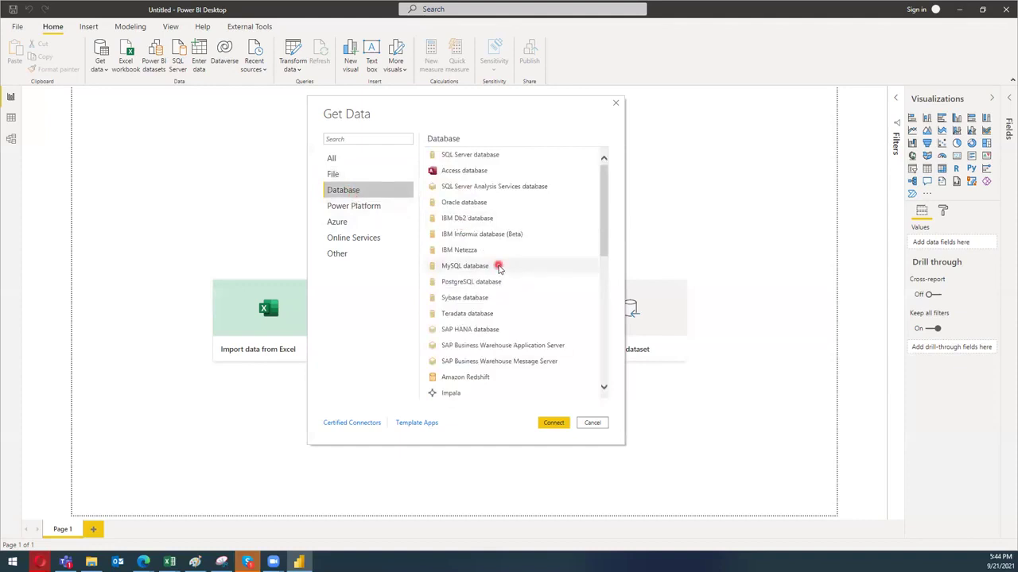
pyautogui.scroll(-8, 498, 269)
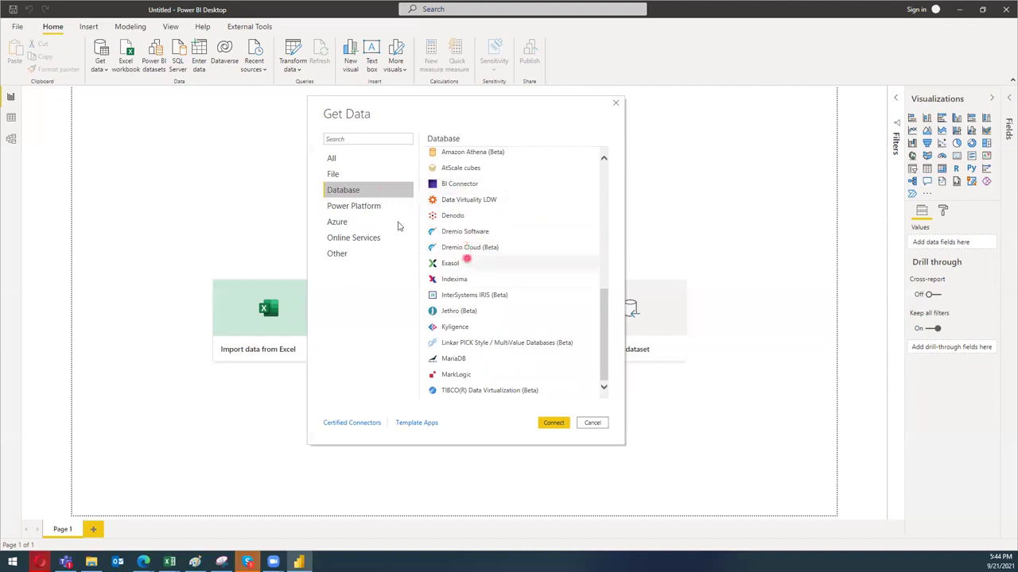
pyautogui.click(369, 209)
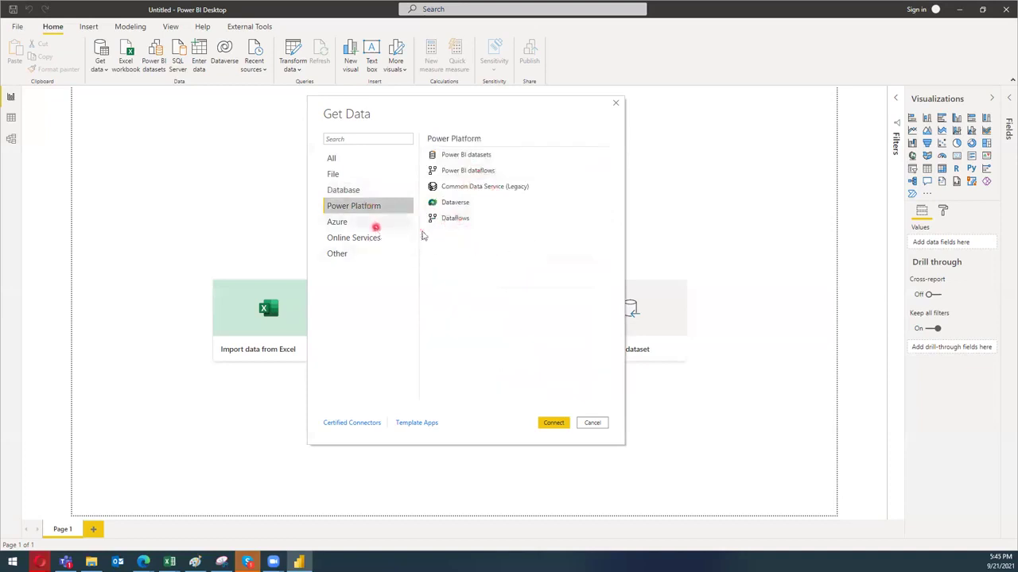
pyautogui.click(380, 222)
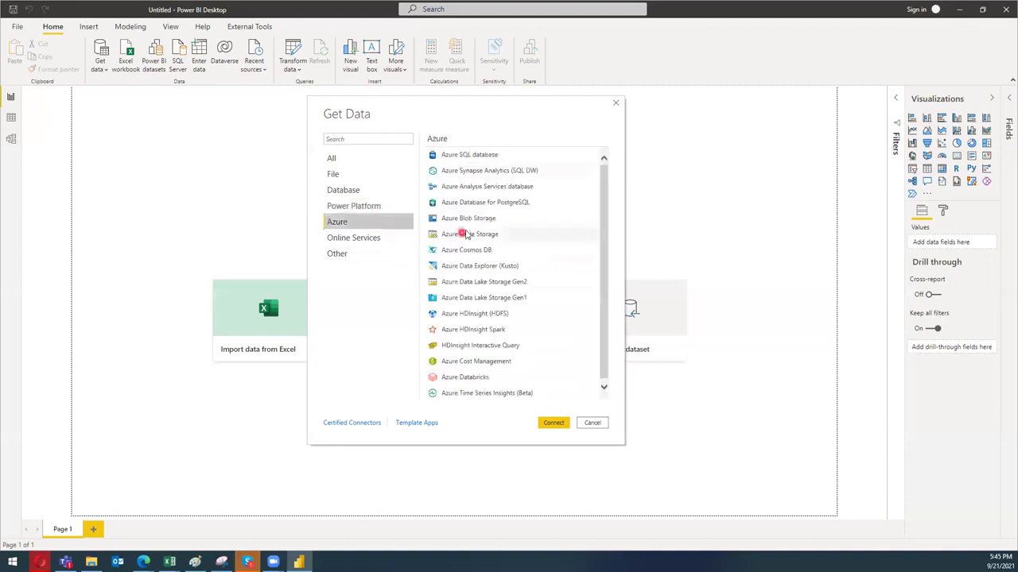
pyautogui.click(507, 221)
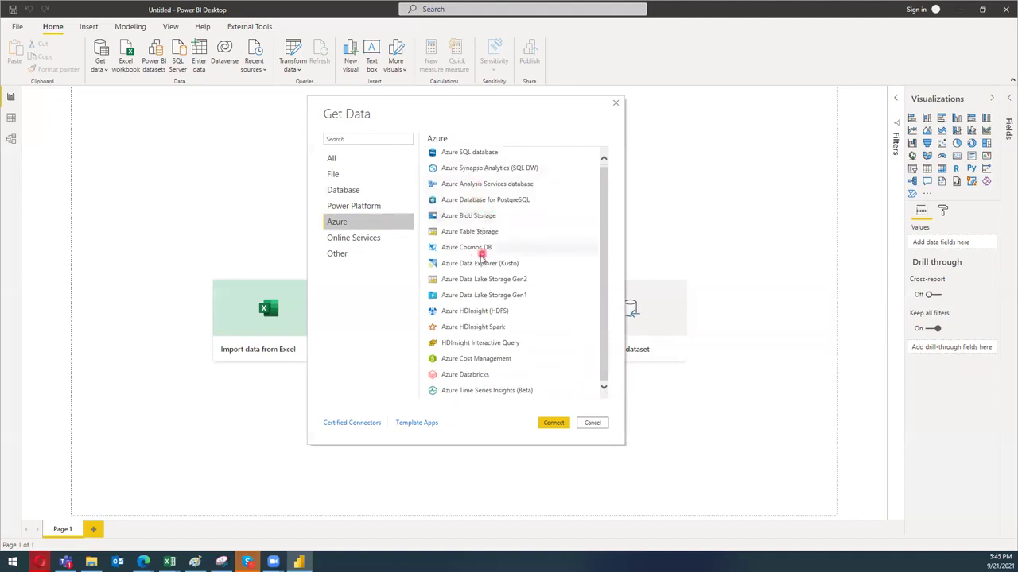
# - Review the data connectors in the Online Services and Other categories
pyautogui.click(376, 239)
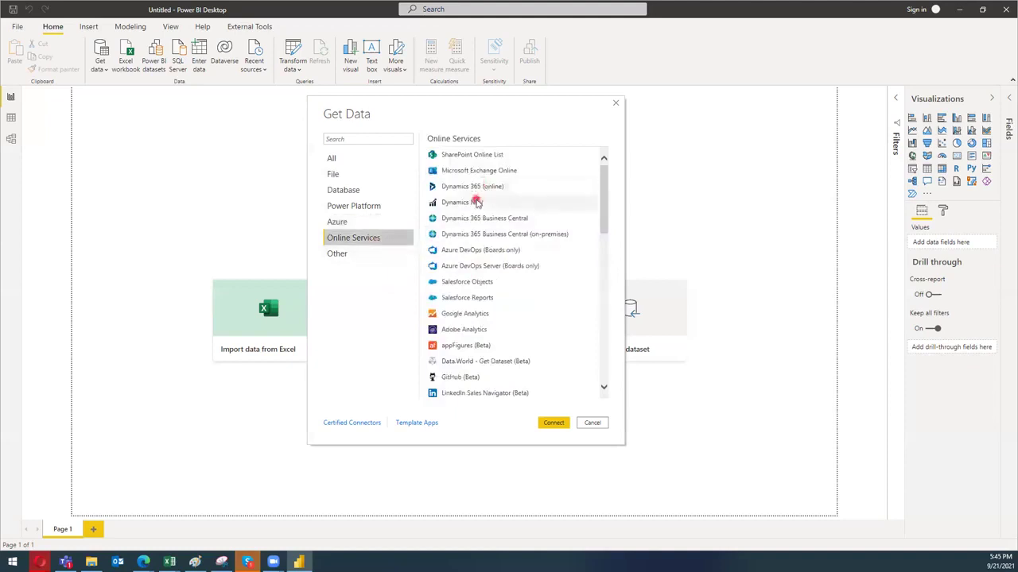
pyautogui.scroll(-10, 483, 171)
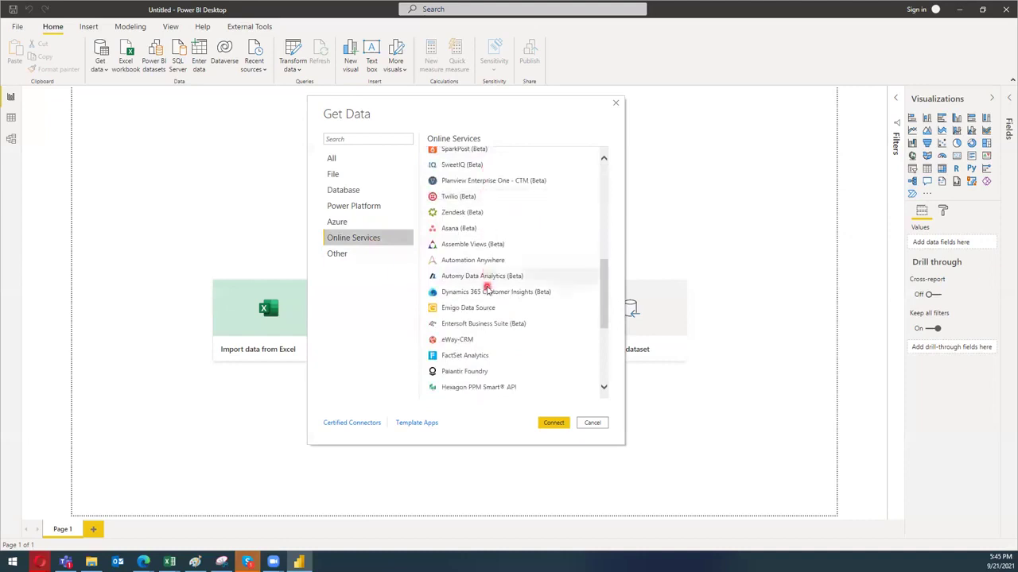
pyautogui.scroll(-5, 486, 318)
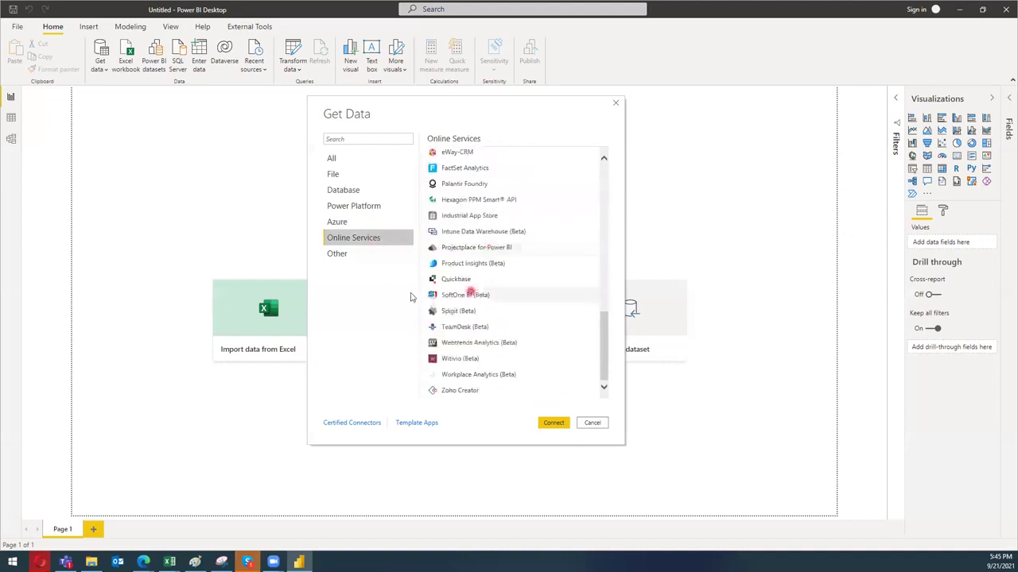
pyautogui.click(353, 262)
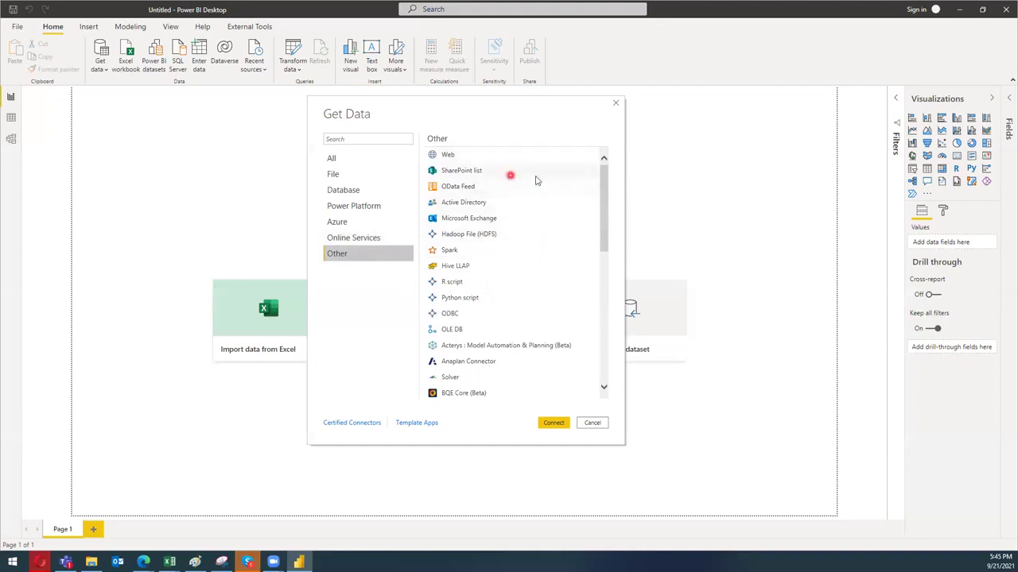
pyautogui.scroll(-4, 513, 218)
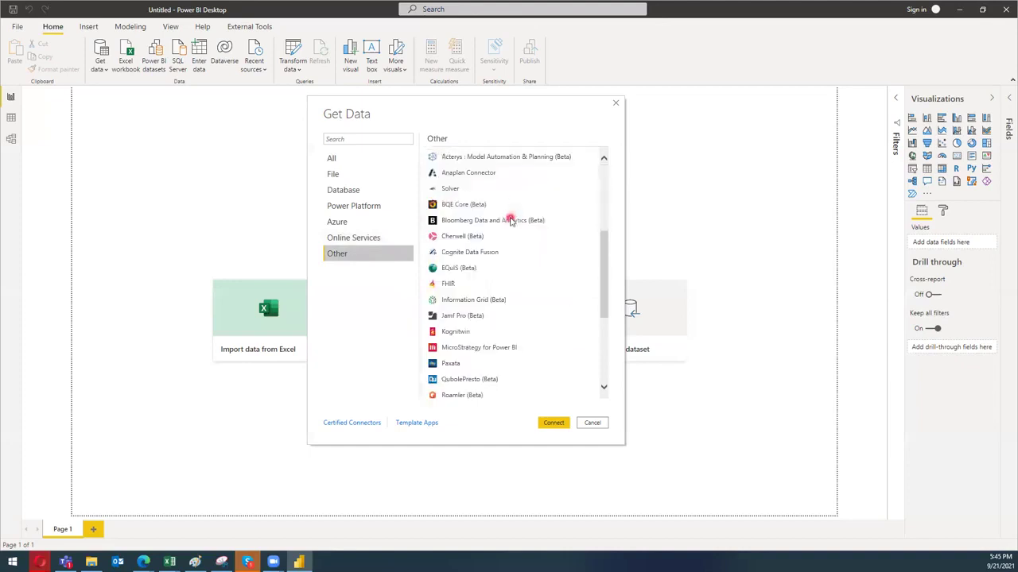
pyautogui.scroll(-4, 515, 208)
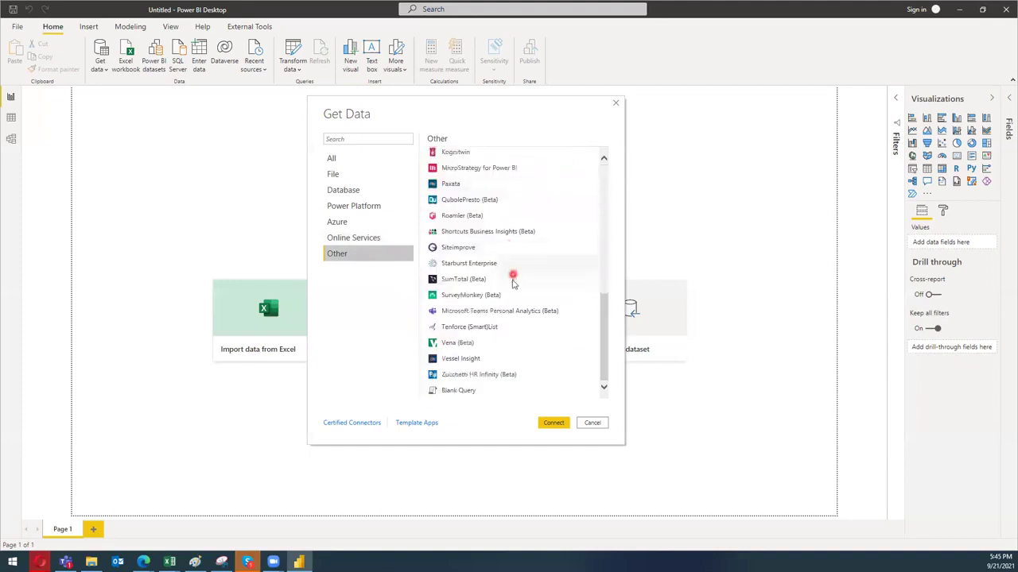
pyautogui.click(363, 263)
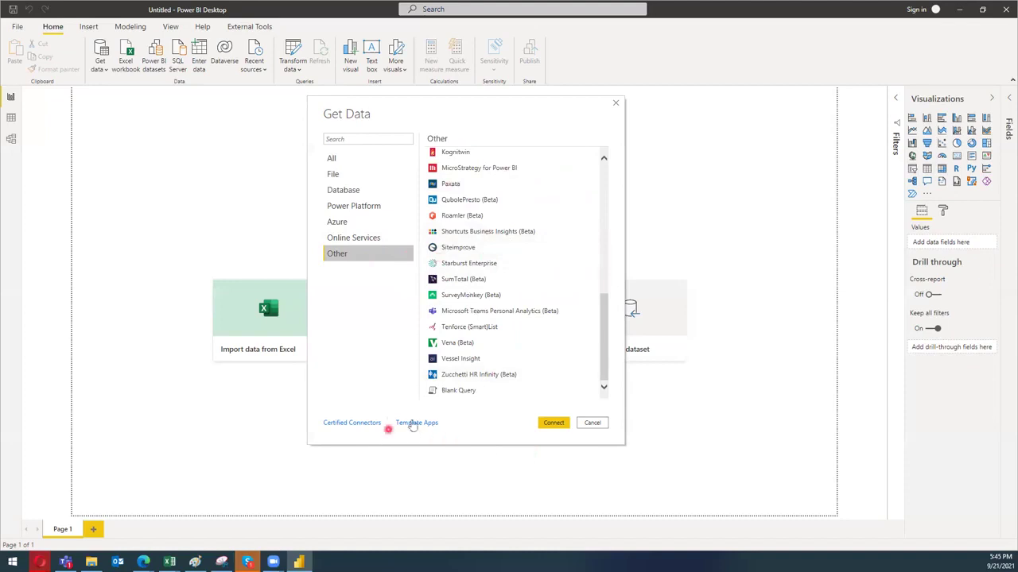
# - Check the Certified Connectors and Template Apps links, and close Get Data without connecting to a source
pyautogui.click(350, 426)
pyautogui.click(403, 425)
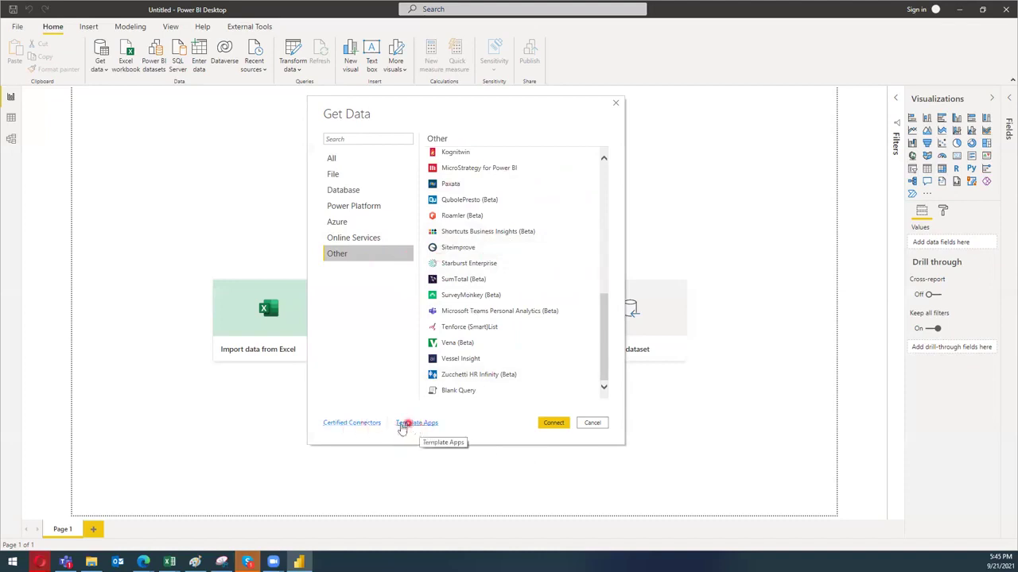
pyautogui.click(352, 426)
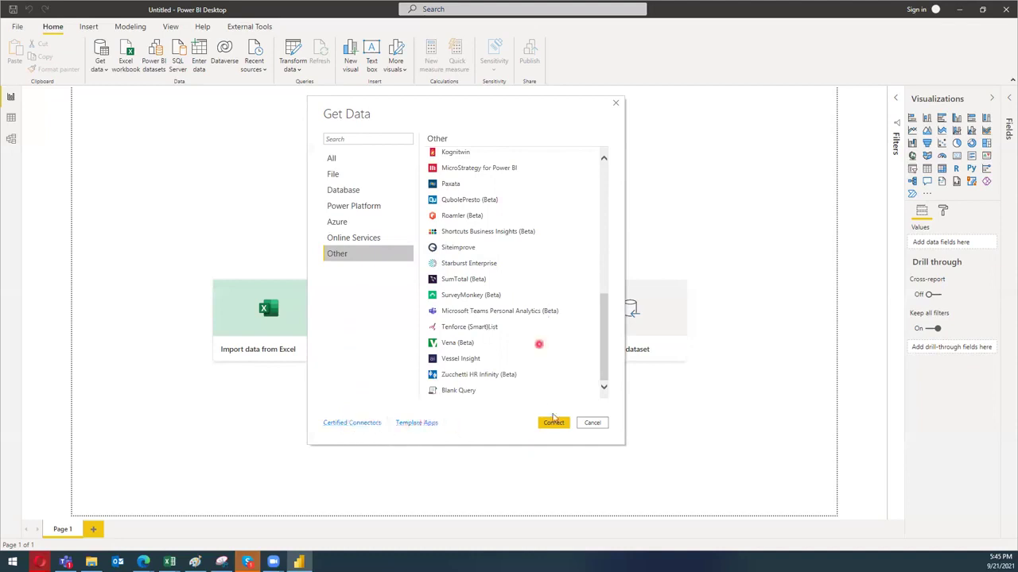
pyautogui.click(591, 425)
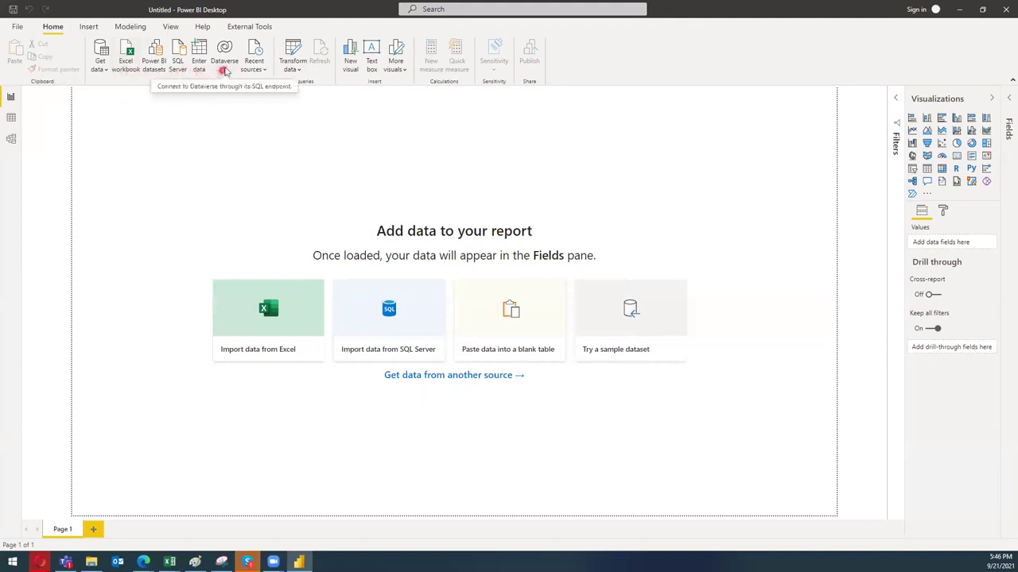
pyautogui.click(253, 70)
pyautogui.click(216, 84)
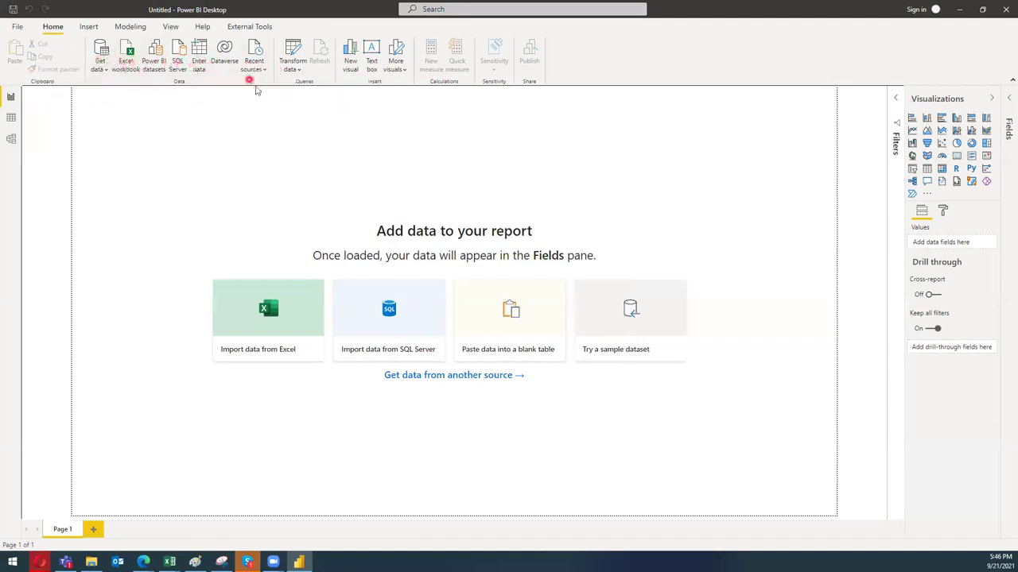
# - Review the Transform data options and the sources offered for adding more visuals
pyautogui.click(296, 73)
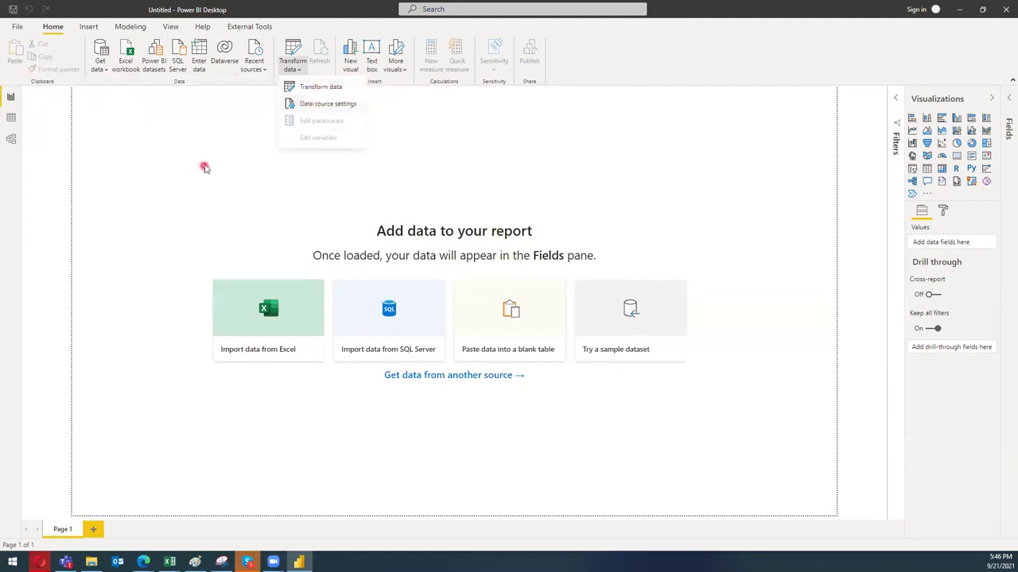
pyautogui.click(594, 79)
pyautogui.click(359, 72)
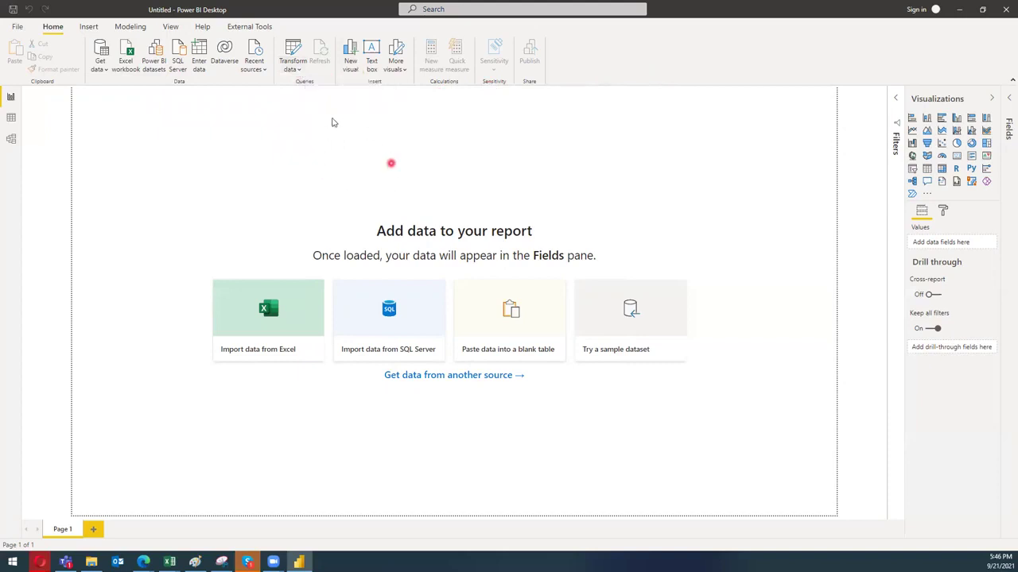
pyautogui.click(403, 70)
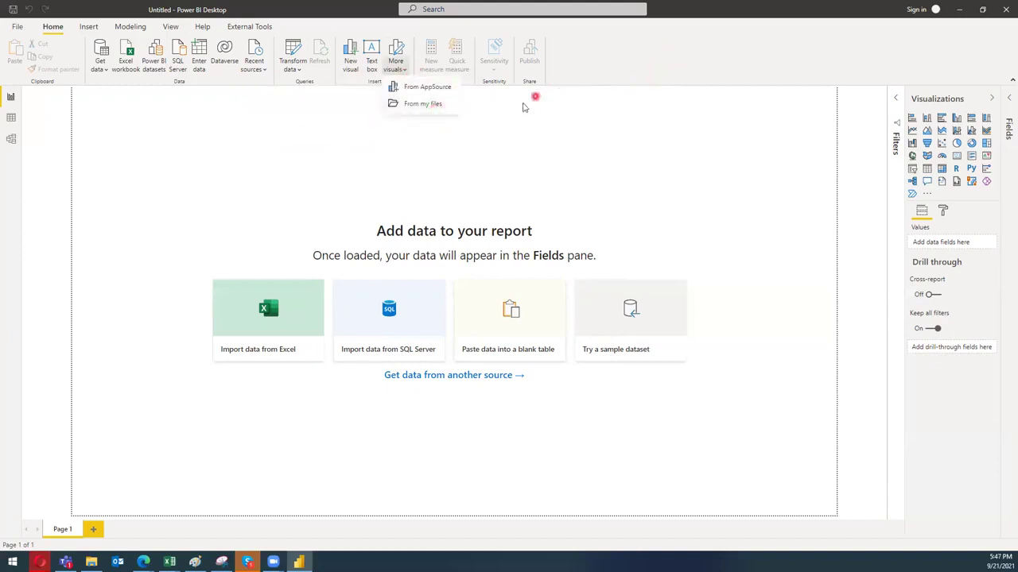
pyautogui.click(648, 55)
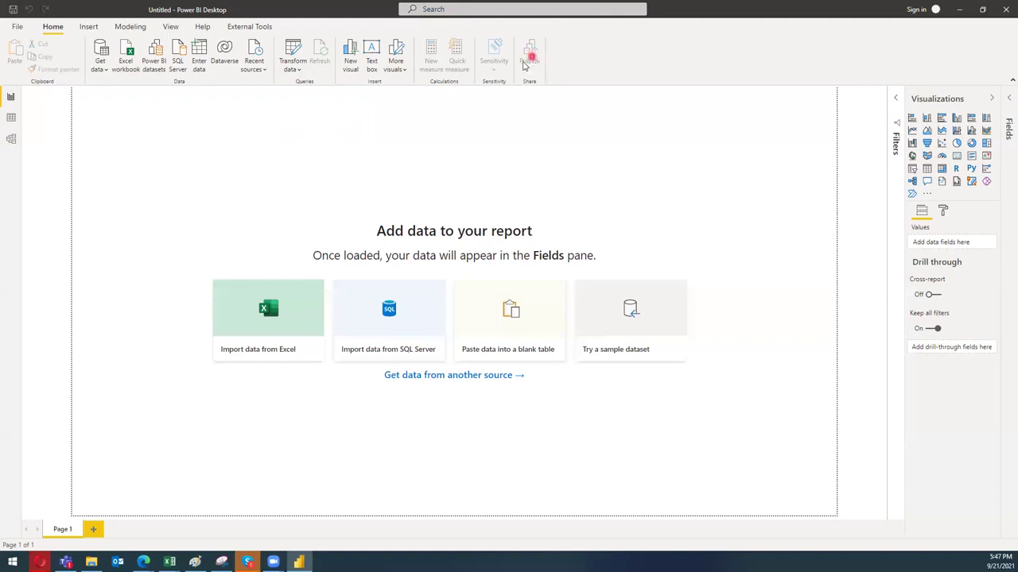
# - Add two blank pages to the report and duplicate Page 3
pyautogui.click(87, 29)
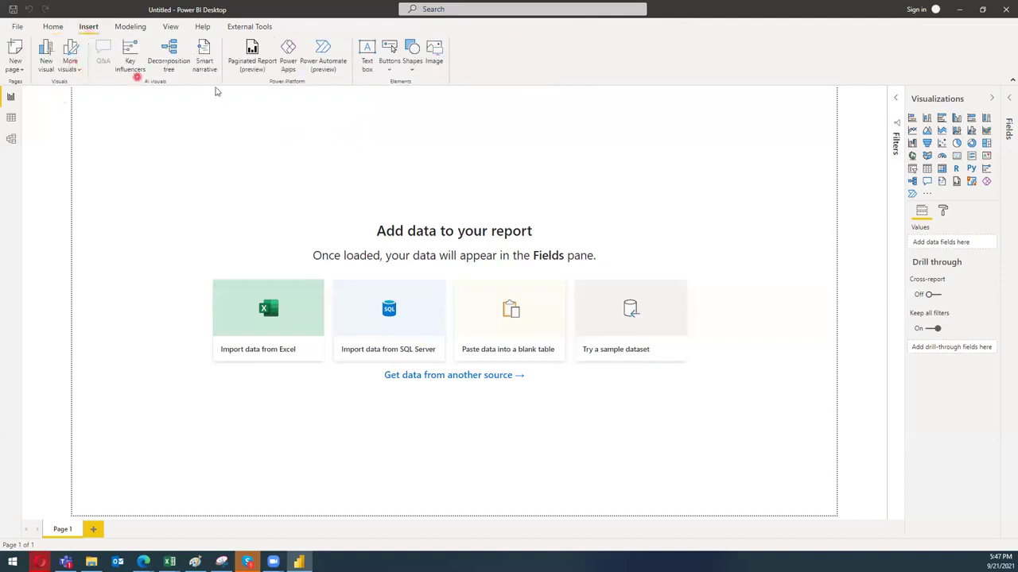
pyautogui.click(16, 62)
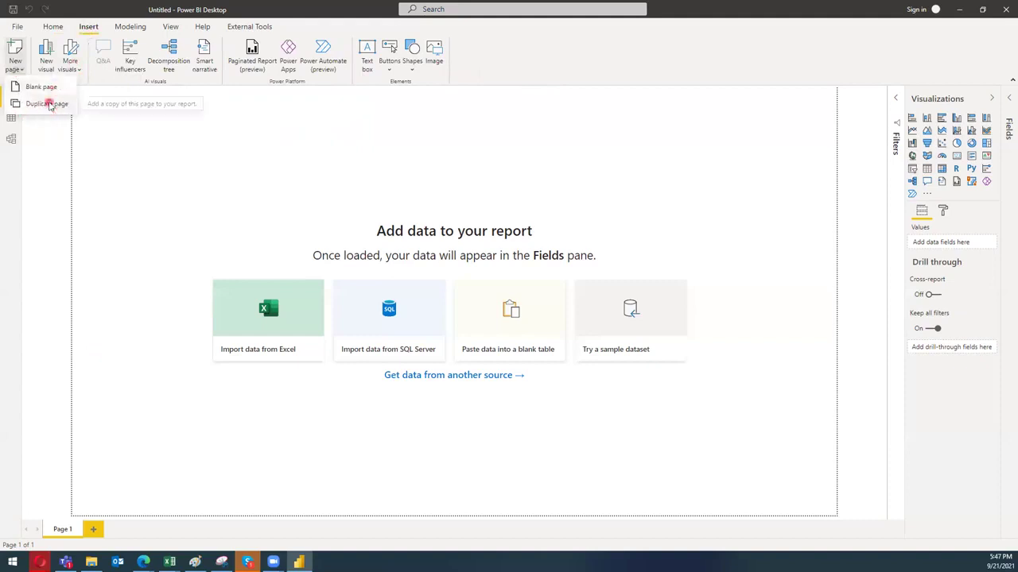
pyautogui.click(52, 92)
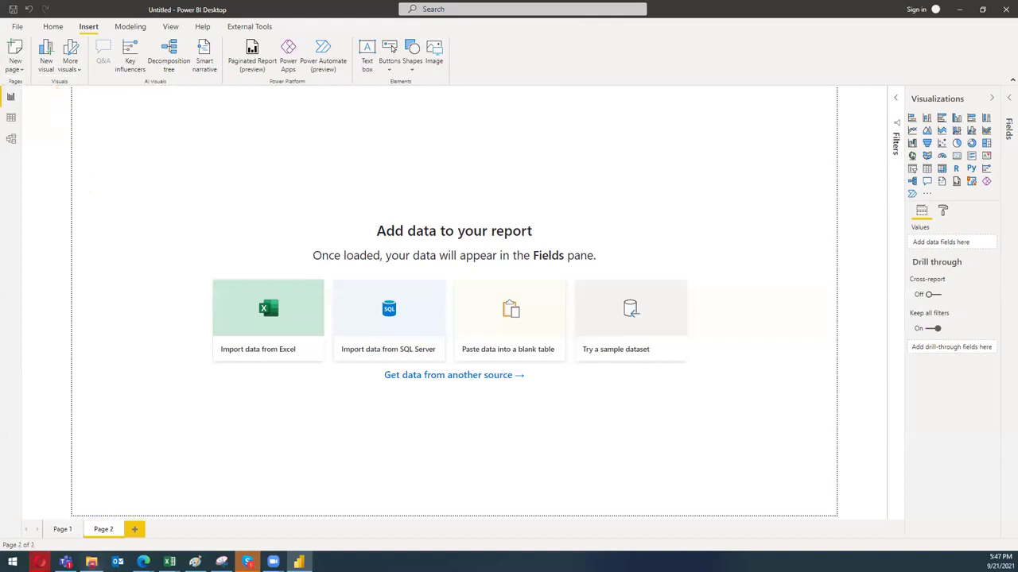
pyautogui.click(135, 530)
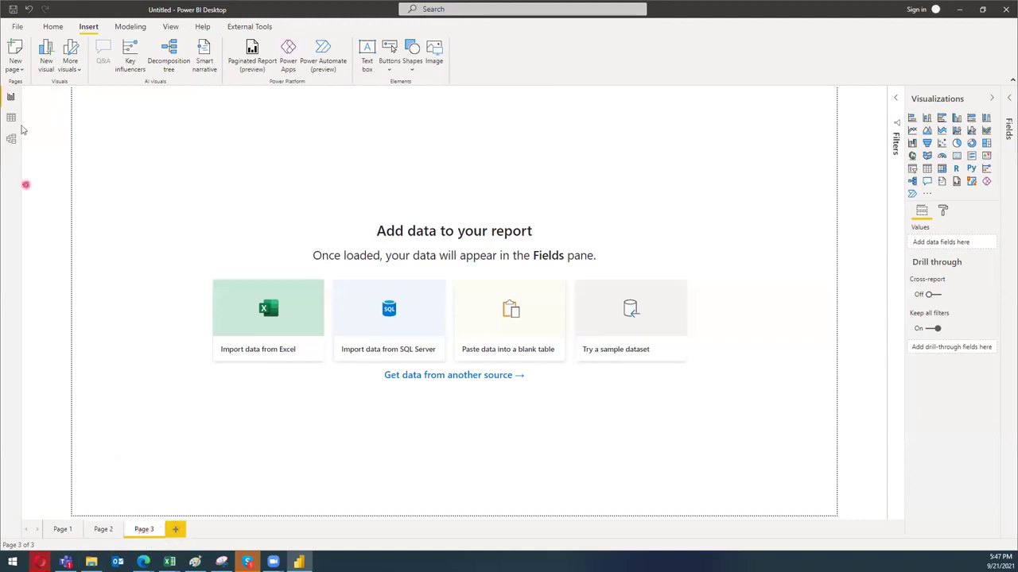
pyautogui.click(15, 66)
pyautogui.click(32, 104)
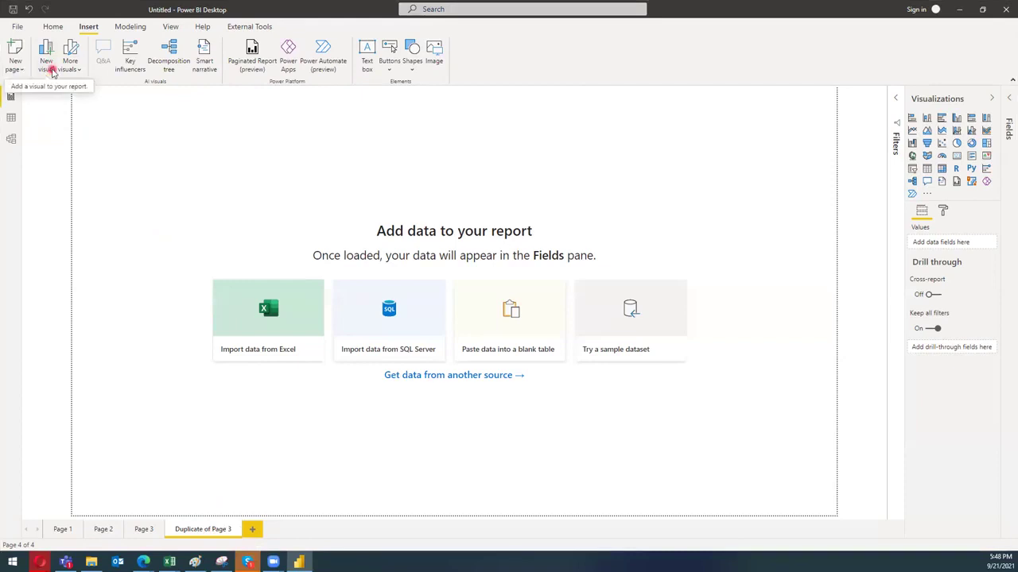
# - Compare the visual commands offered under Insert and Home, and review the Modeling commands
pyautogui.click(79, 73)
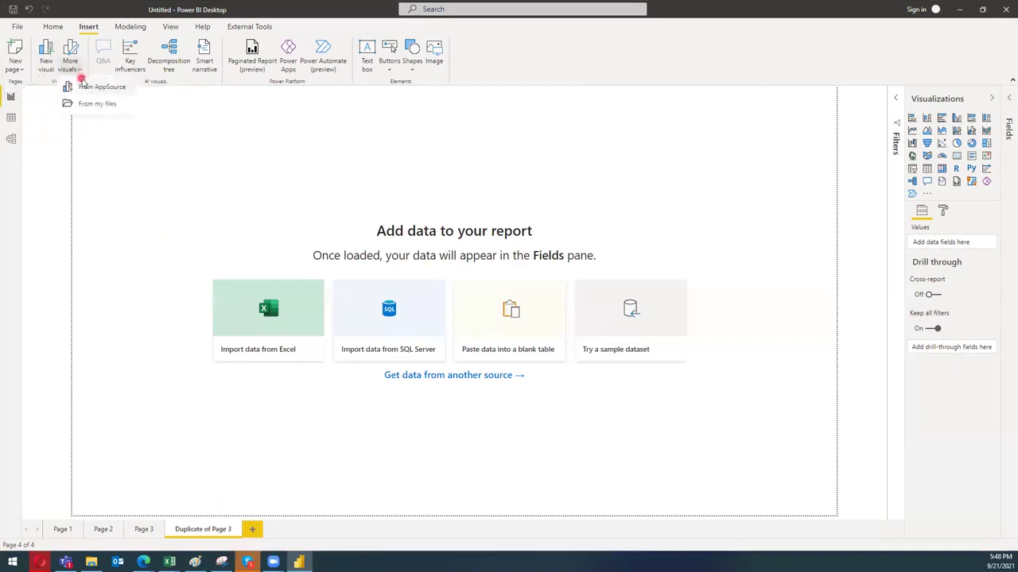
pyautogui.click(61, 28)
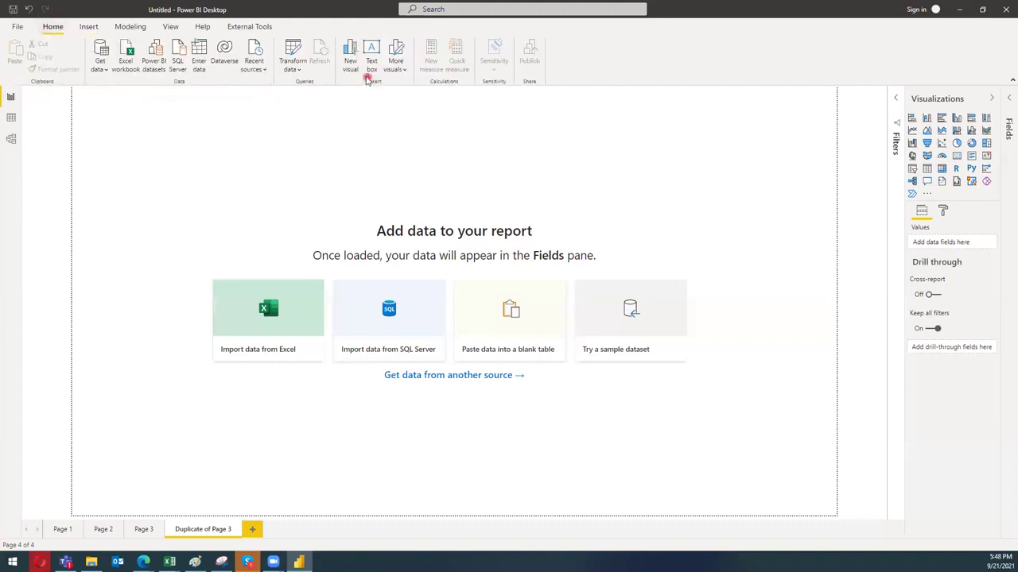
pyautogui.click(86, 29)
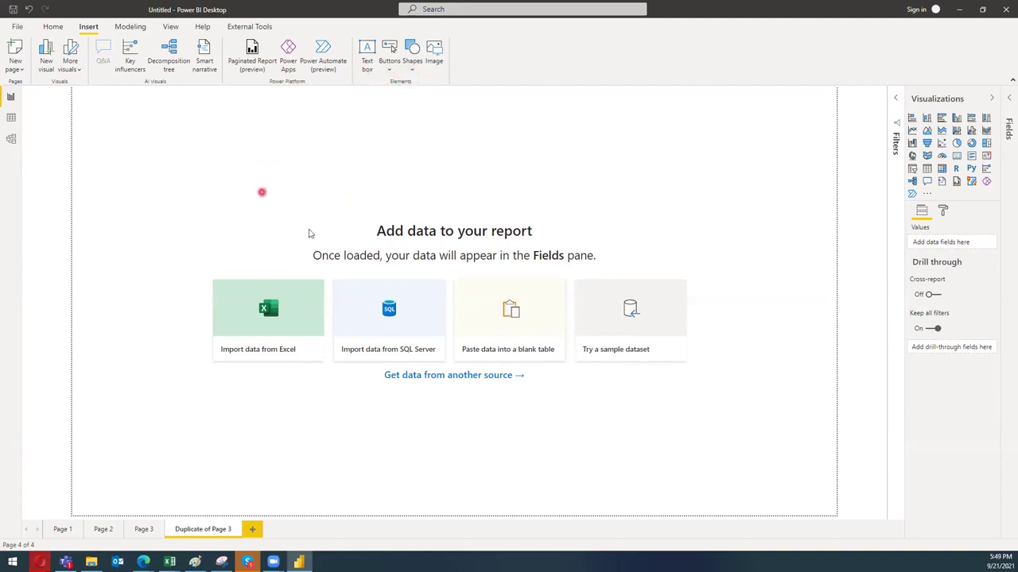
pyautogui.click(134, 28)
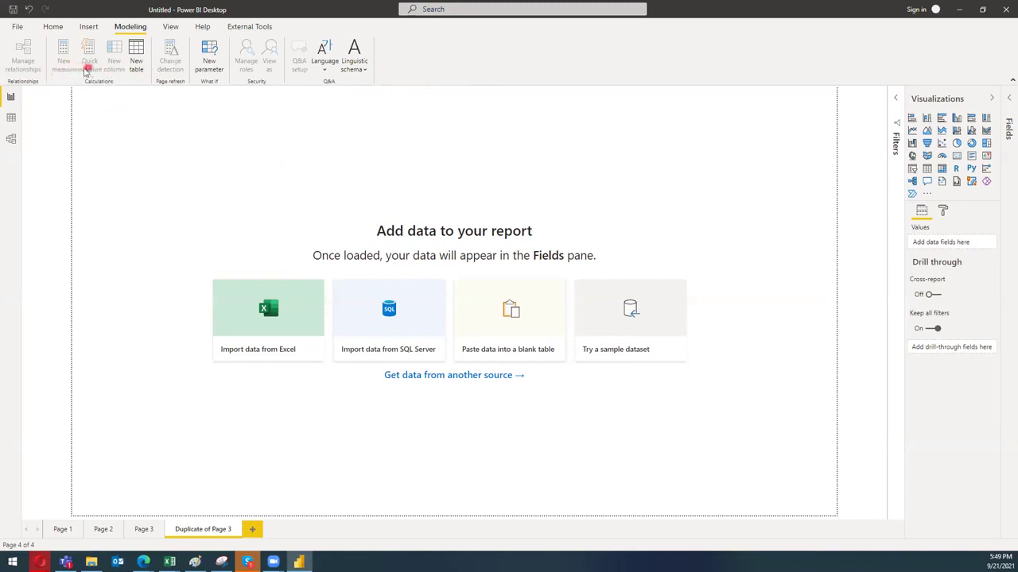
# - Turn on Gridlines, Snap to grid and Lock objects for the report page
pyautogui.click(172, 28)
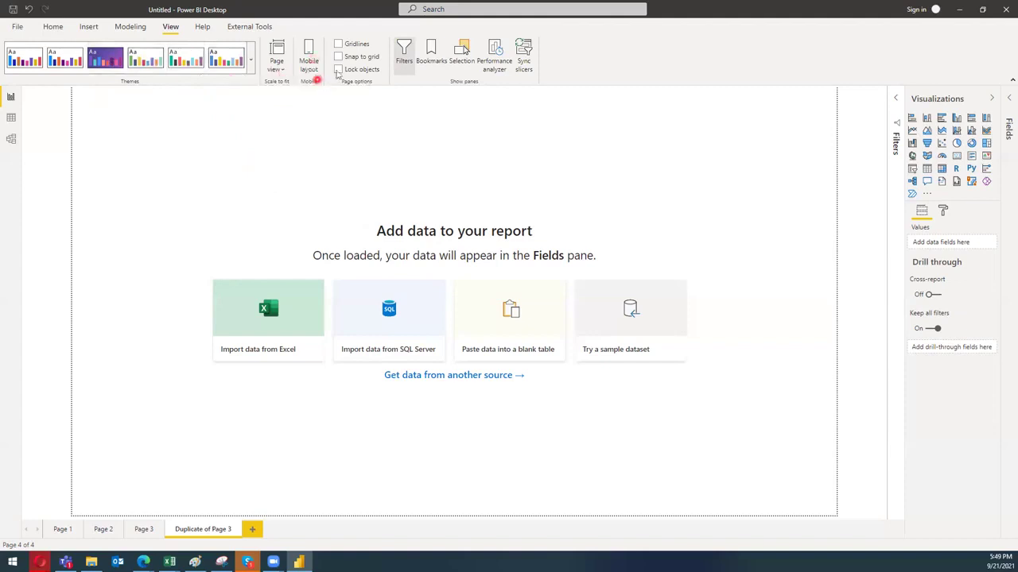
pyautogui.click(343, 43)
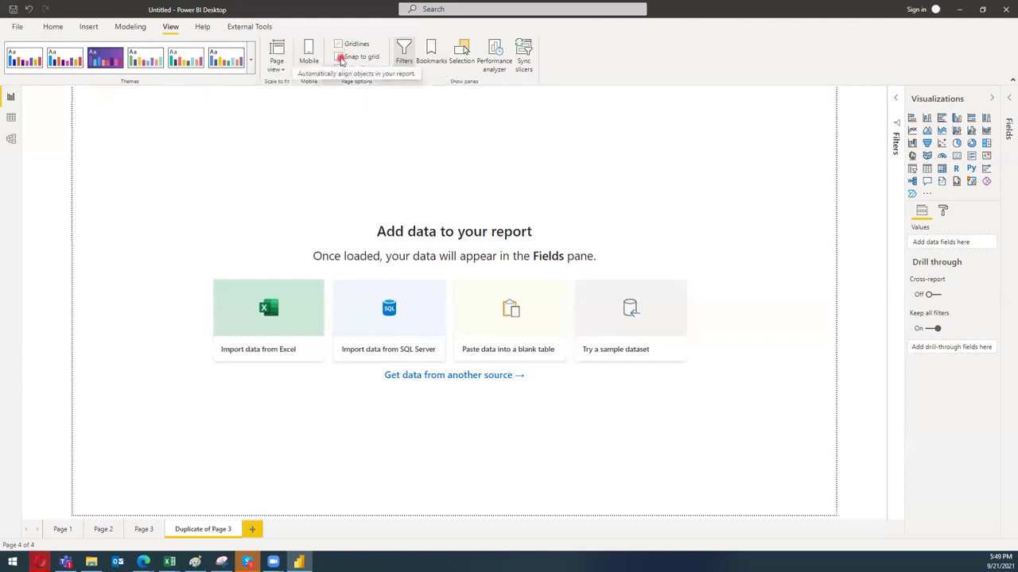
pyautogui.click(339, 70)
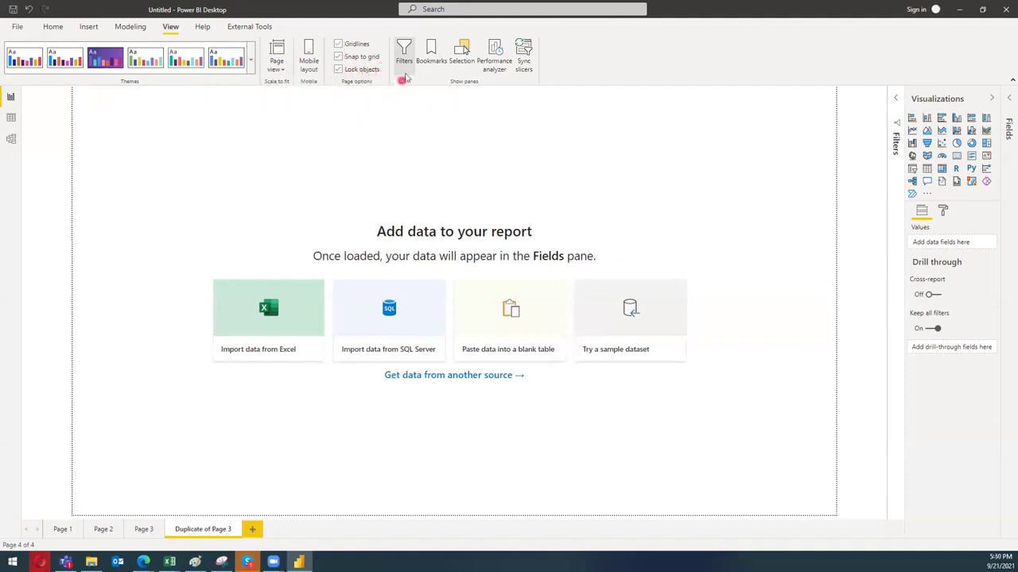
# - Hide the Filters pane and show it again, twice
pyautogui.click(405, 67)
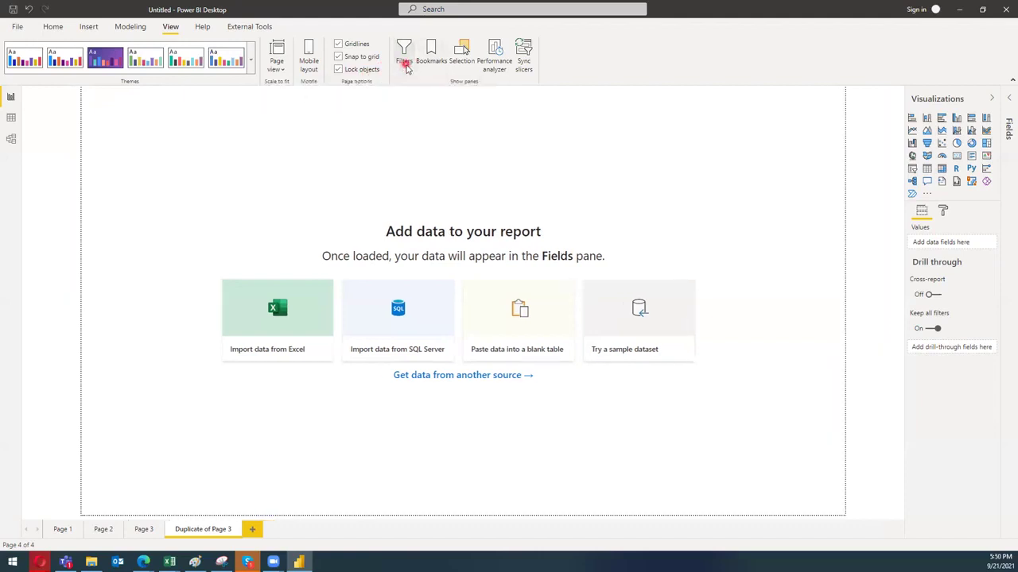
pyautogui.click(406, 67)
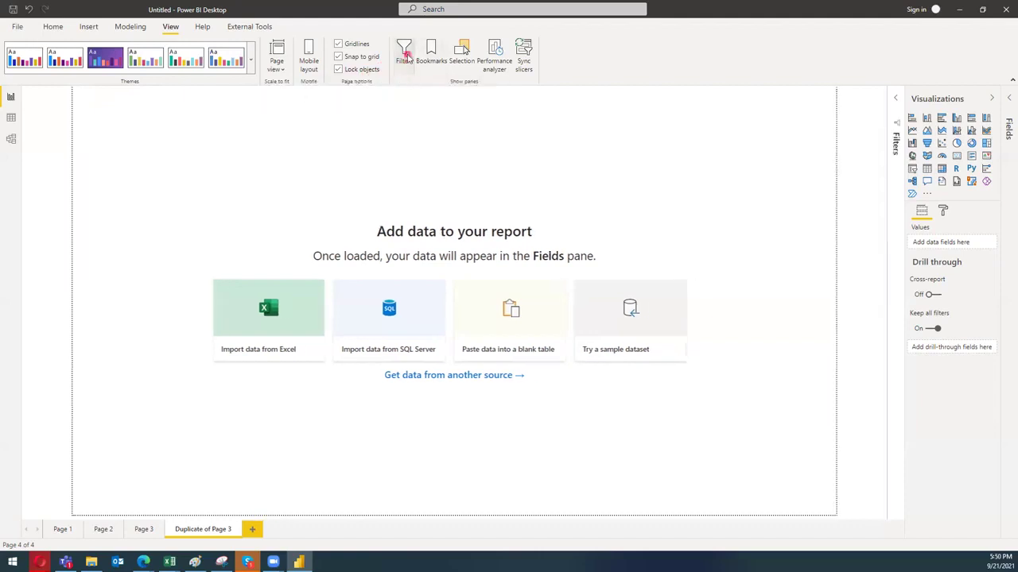
pyautogui.click(406, 64)
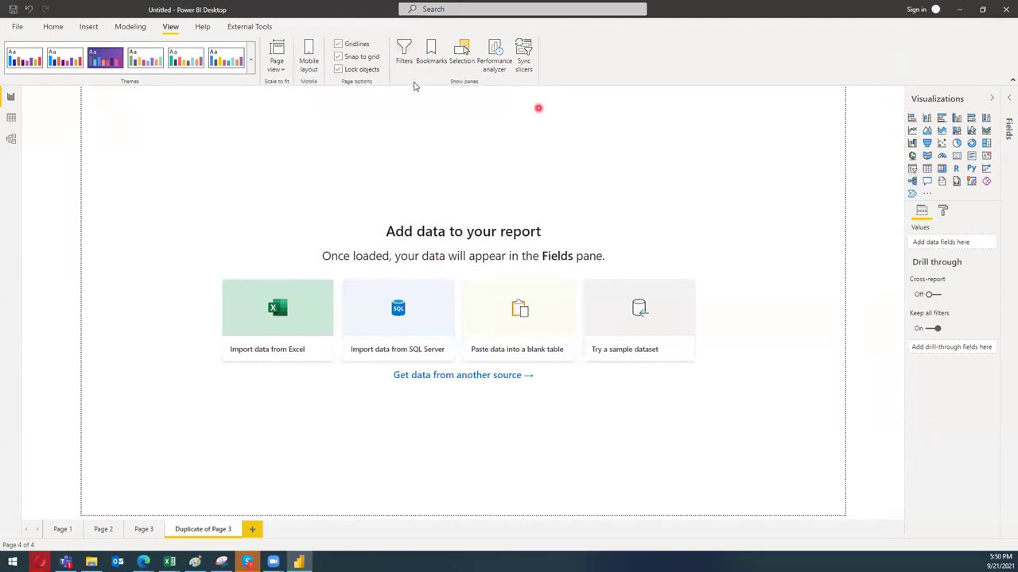
pyautogui.click(405, 49)
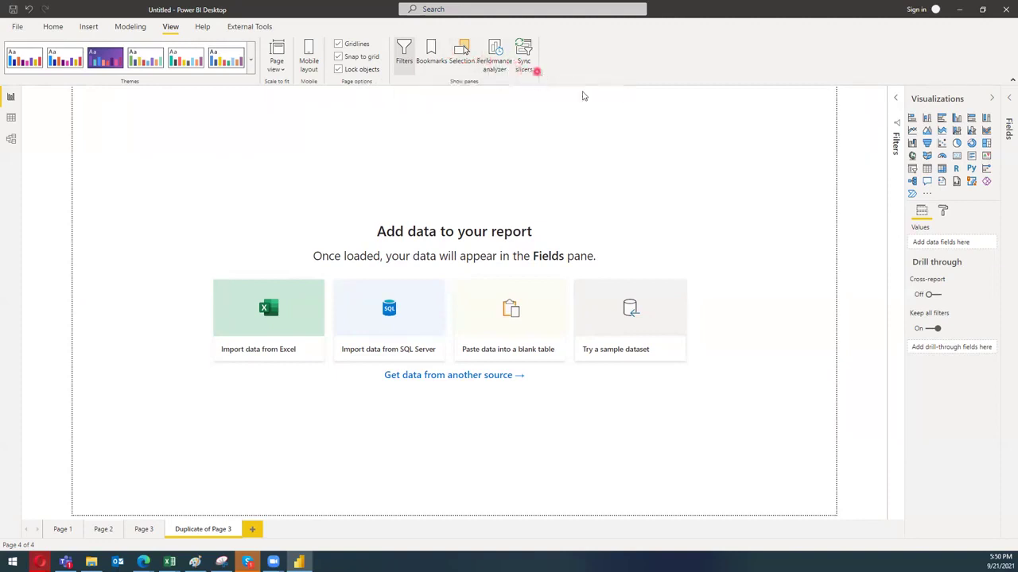
# - Review the Help resources, including the About information, the Submit an idea command and the Examples options
pyautogui.click(203, 27)
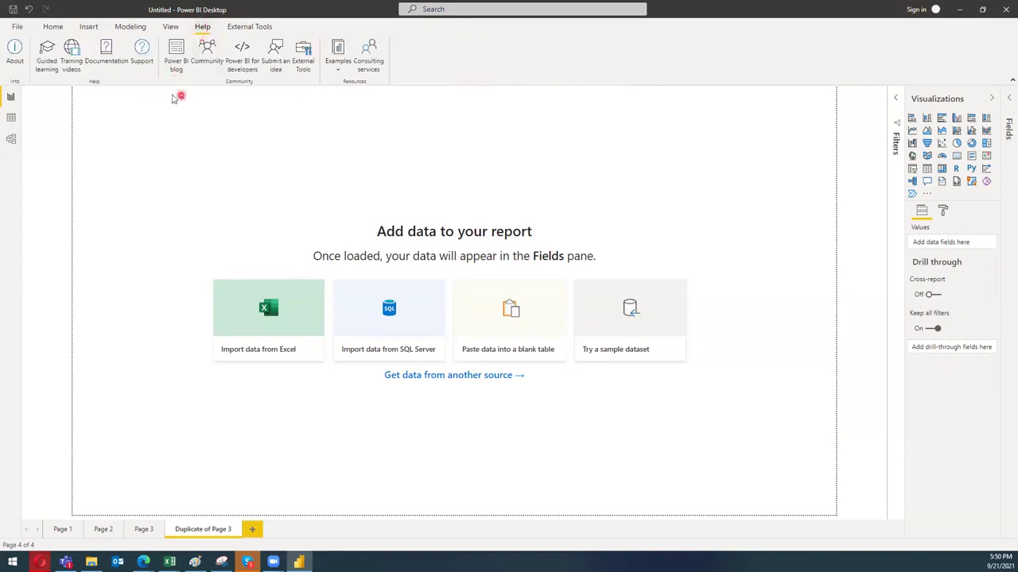
pyautogui.click(16, 60)
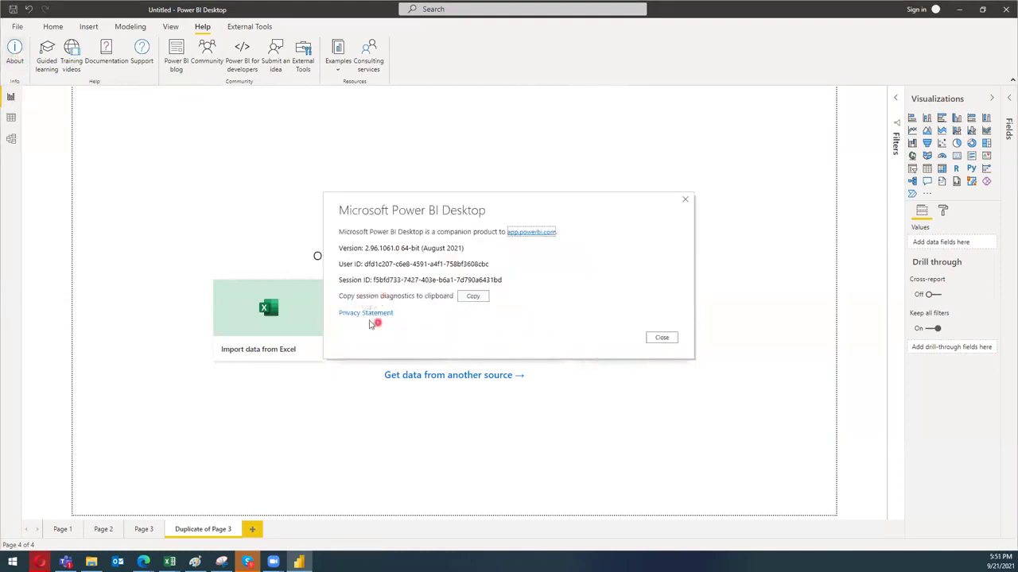
pyautogui.click(662, 338)
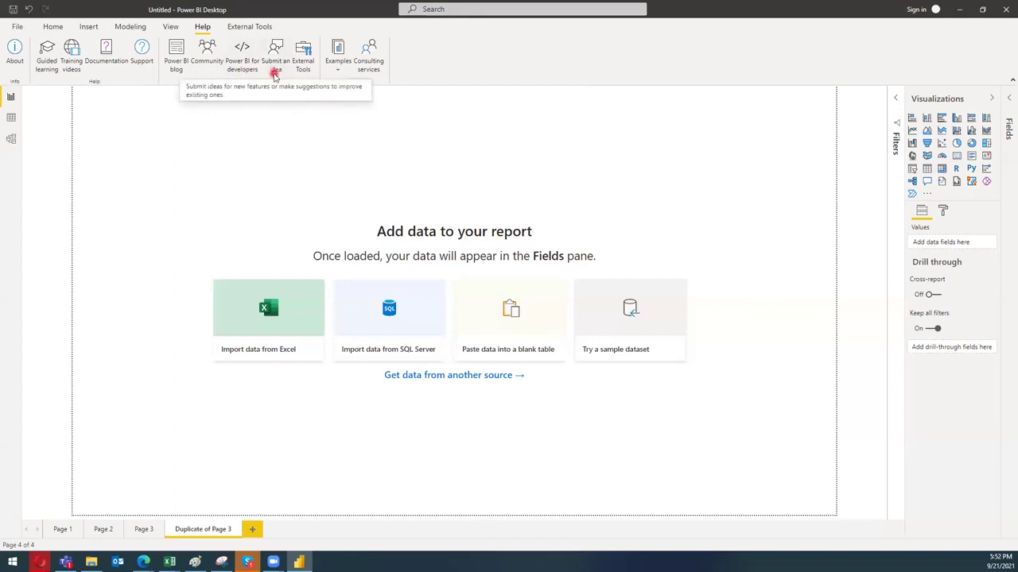
pyautogui.click(276, 71)
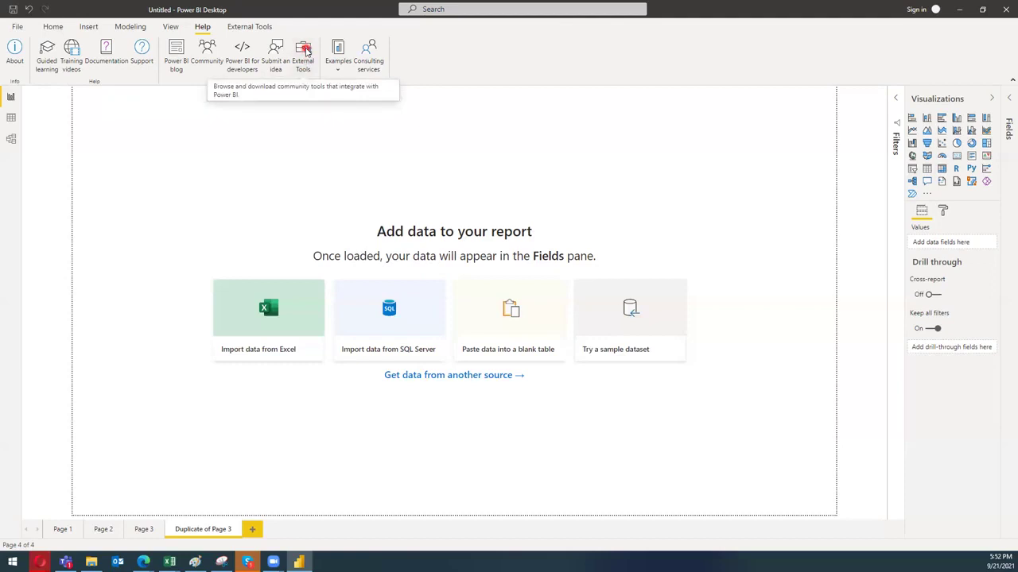
pyautogui.click(339, 71)
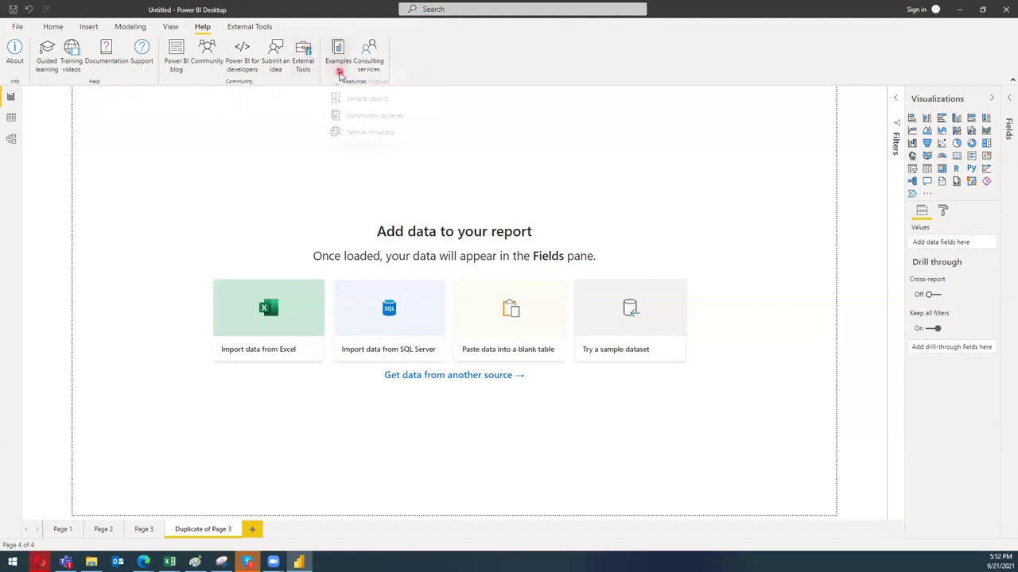
pyautogui.click(358, 105)
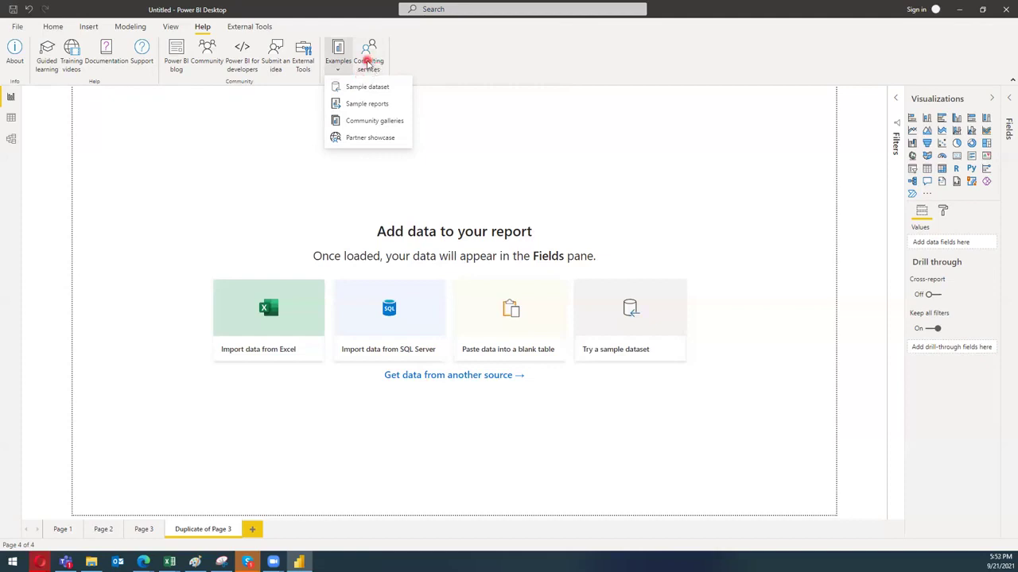
pyautogui.click(451, 56)
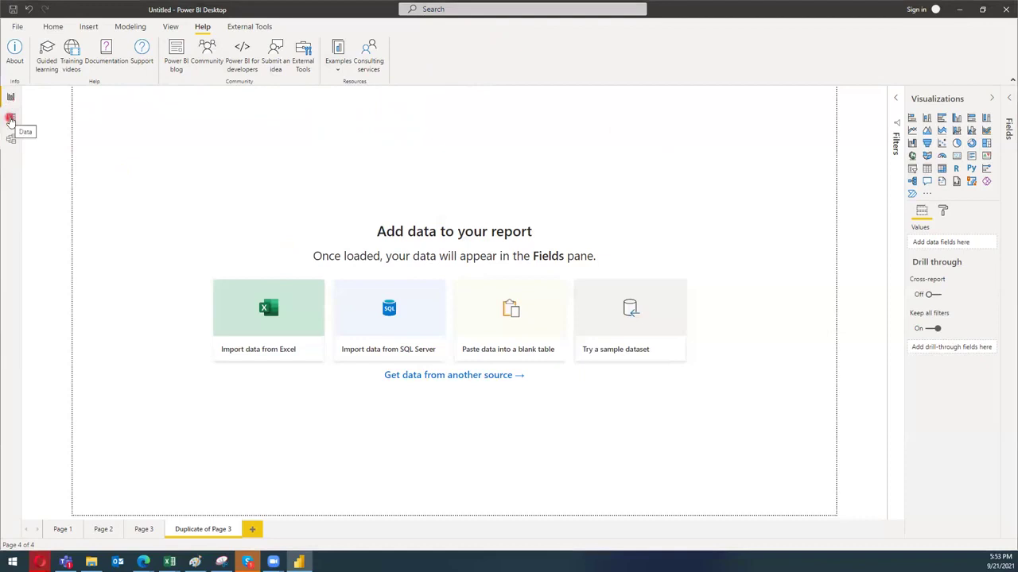
# - Look at the Data view and the Model view, and return to the Report view
pyautogui.click(10, 118)
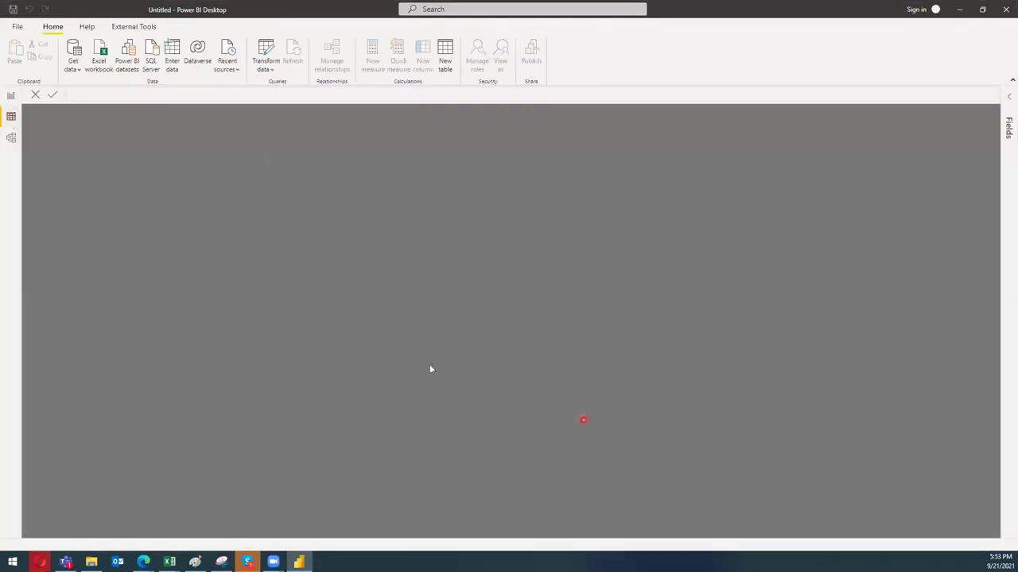
pyautogui.click(12, 139)
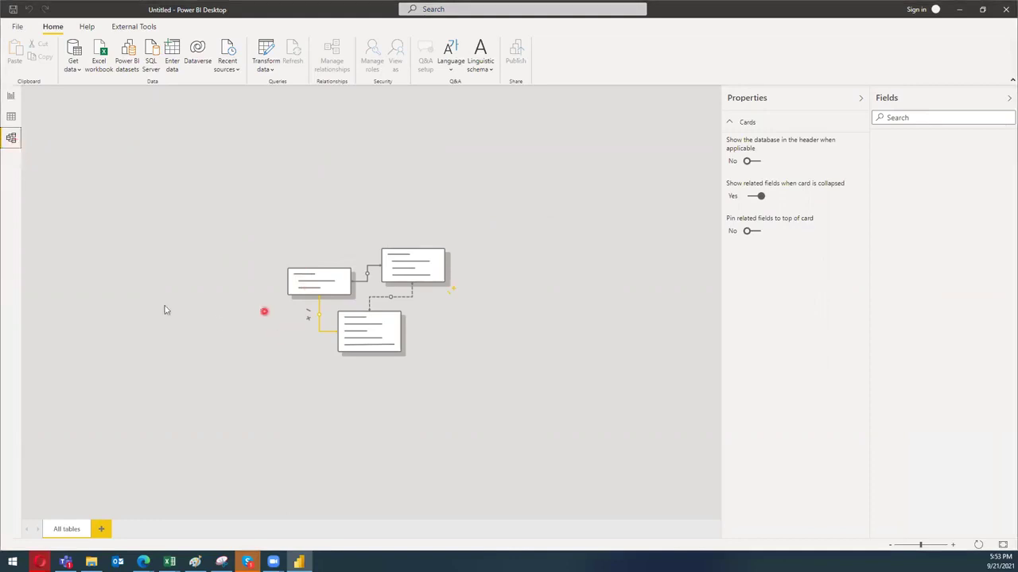
pyautogui.click(11, 97)
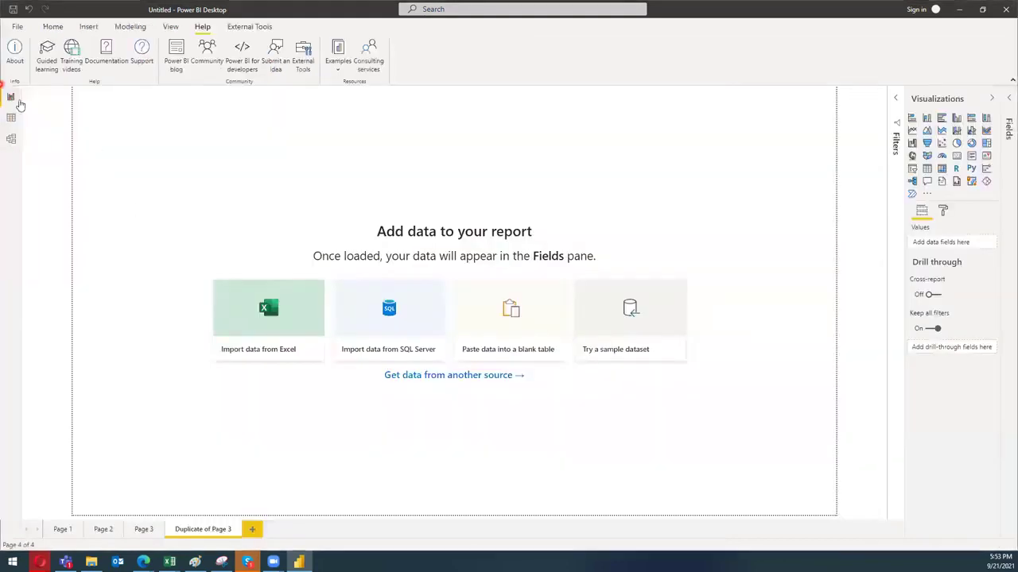
pyautogui.click(11, 138)
pyautogui.click(12, 97)
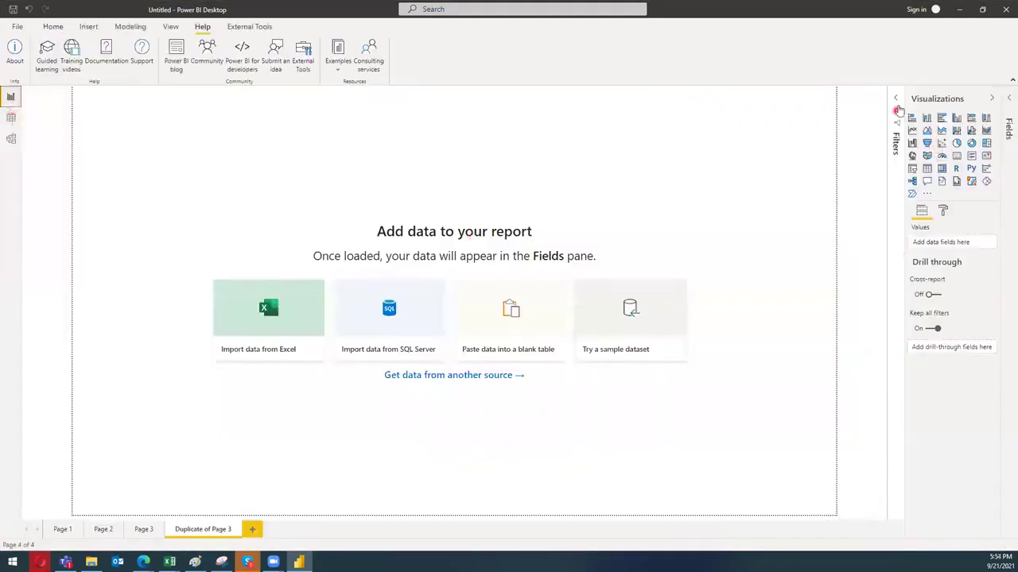
# - Expand the Filters pane and check the options for getting more visuals
pyautogui.click(898, 100)
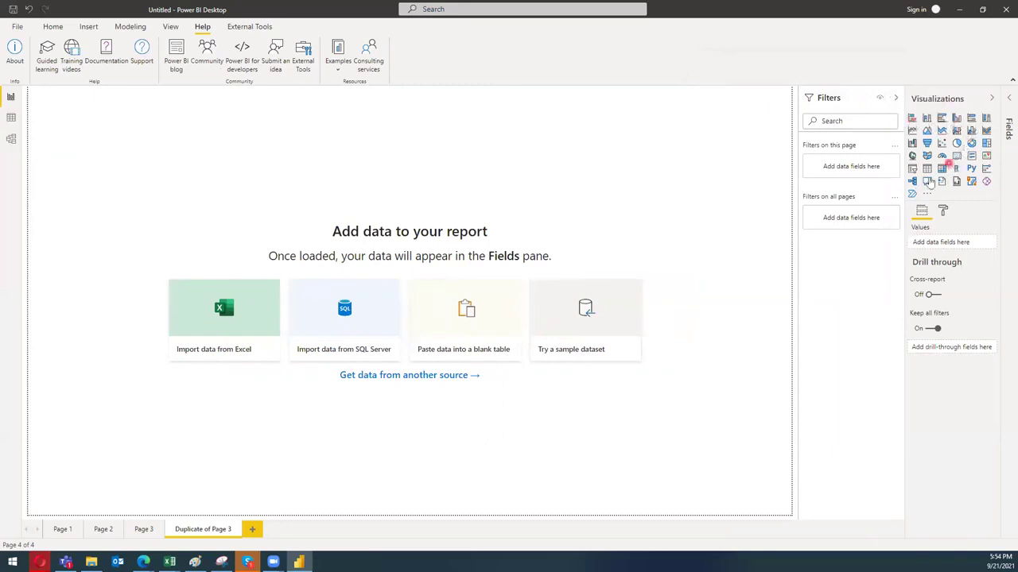
pyautogui.click(927, 194)
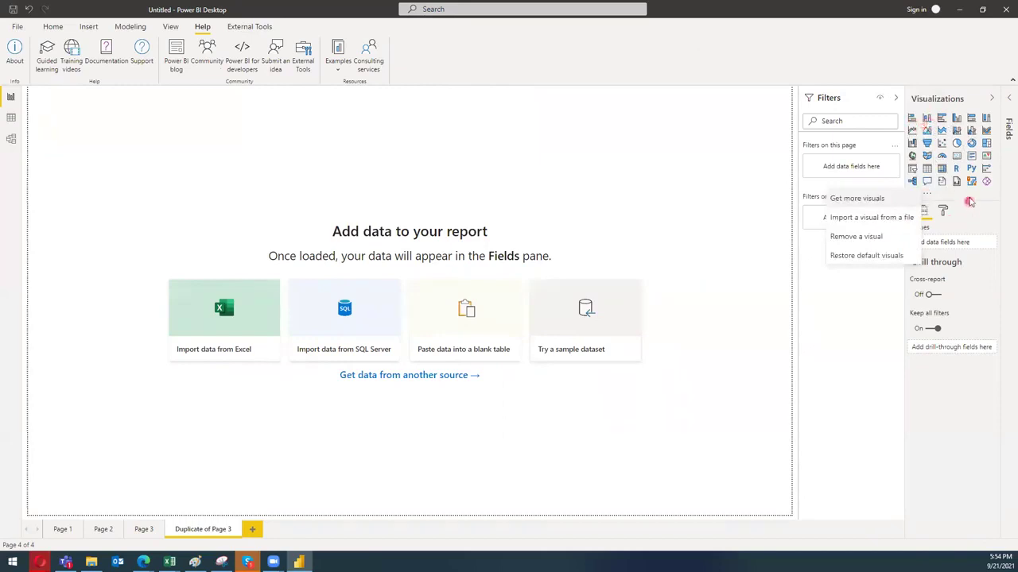
pyautogui.click(911, 119)
pyautogui.click(912, 122)
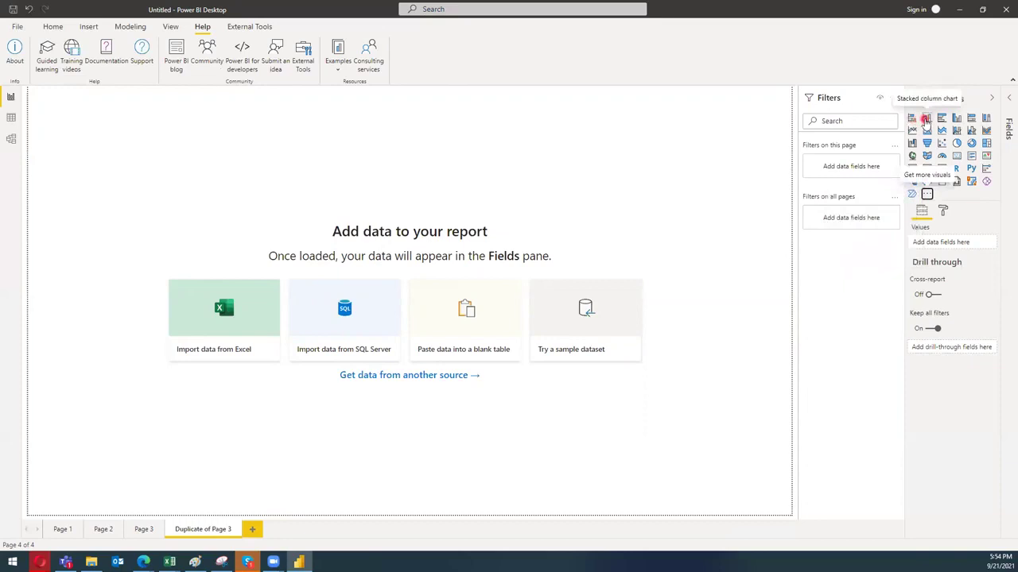
# - Insert a stacked column chart on the duplicated page, try it as a clustered bar chart, and change it to a clustered column chart
pyautogui.click(926, 119)
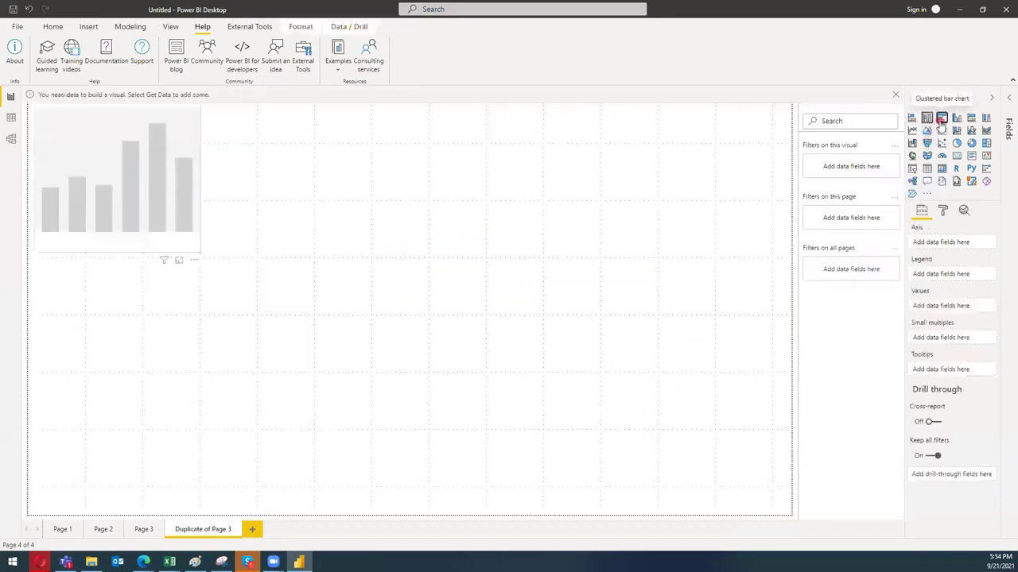
pyautogui.click(941, 120)
pyautogui.click(956, 119)
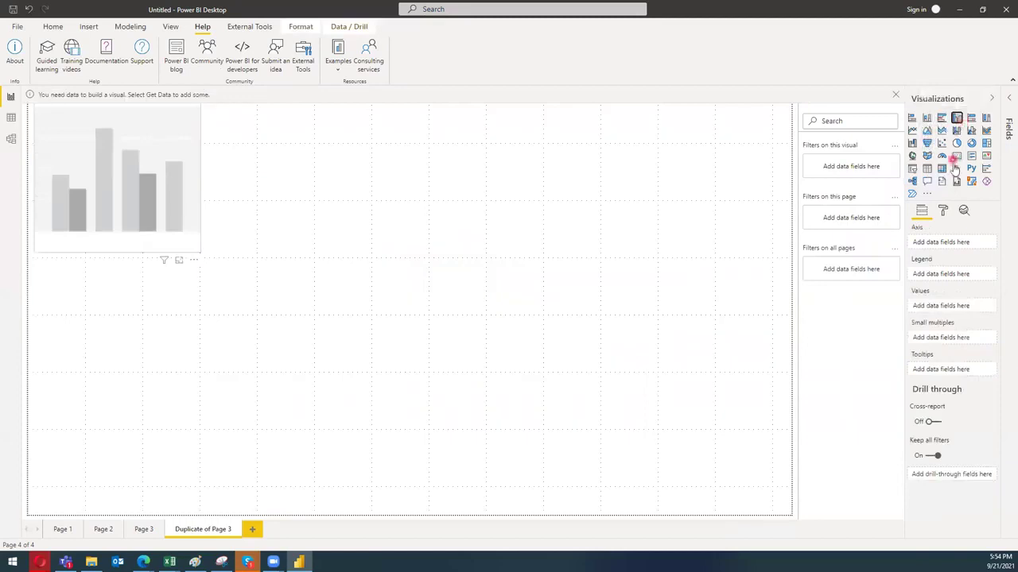
# - Check the chart's formatting options, return to its field wells, and expand the Fields pane
pyautogui.click(943, 211)
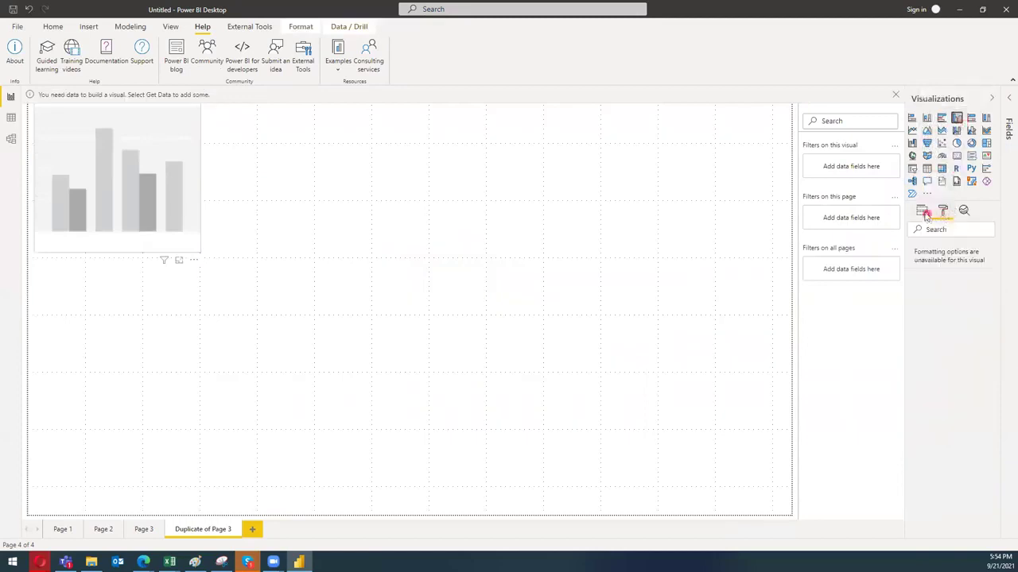
pyautogui.click(921, 211)
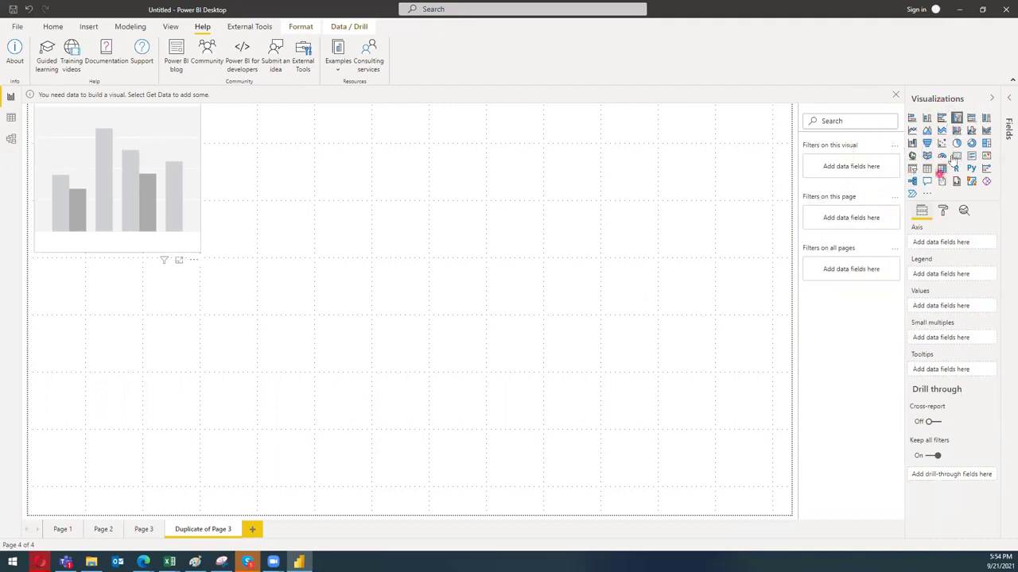
pyautogui.click(1007, 101)
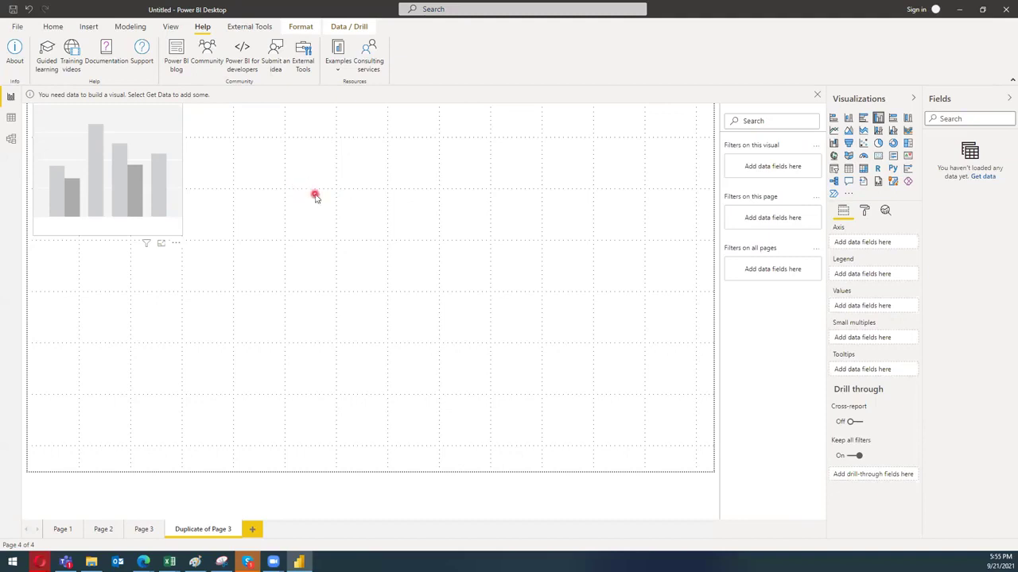
pyautogui.click(445, 418)
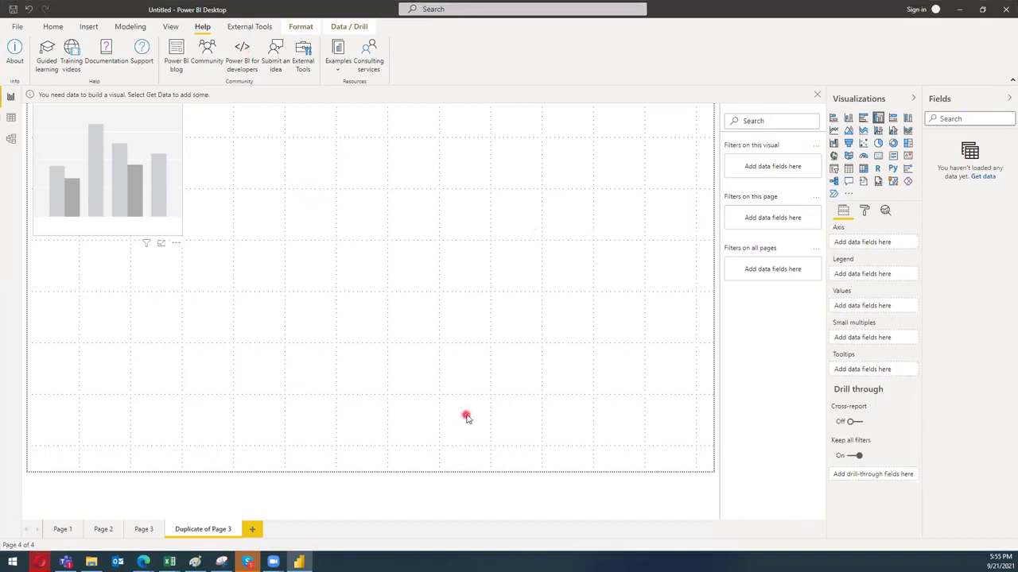